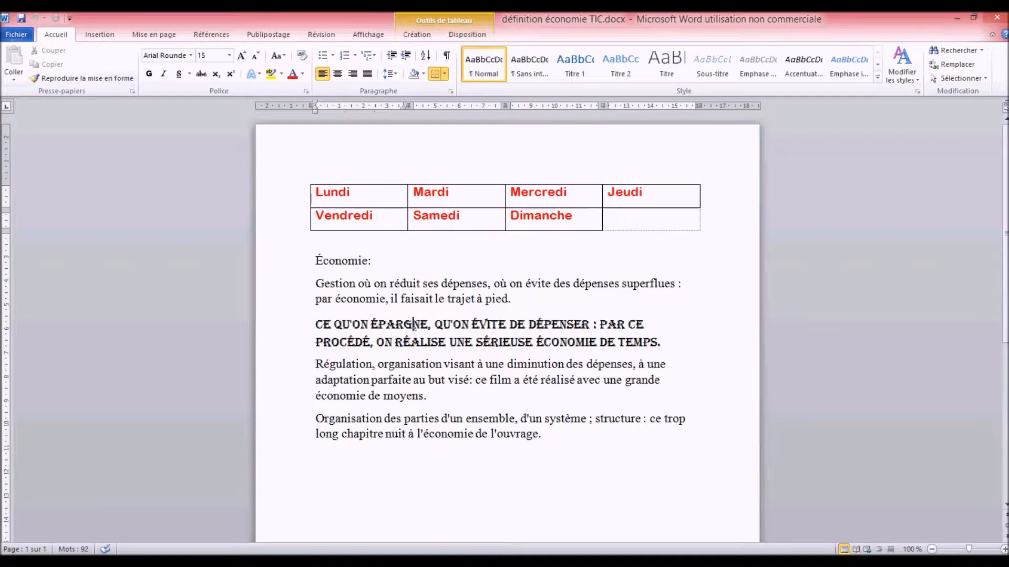
- Cut the paragraph starting "Gestion où on réduit ses dépenses" and paste it back in the same place
left_click(413, 325)
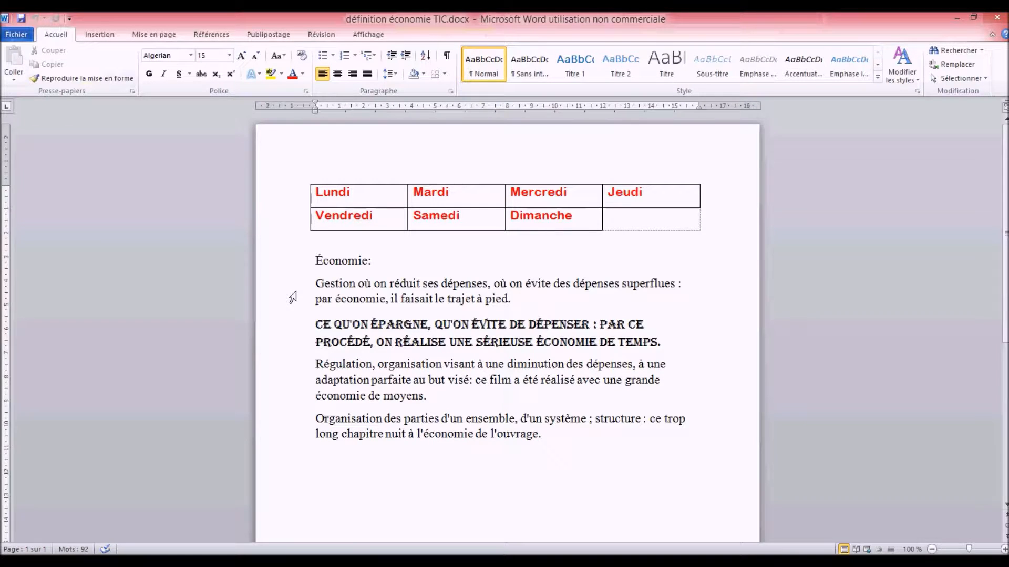
left_click_drag(292, 298, 298, 306)
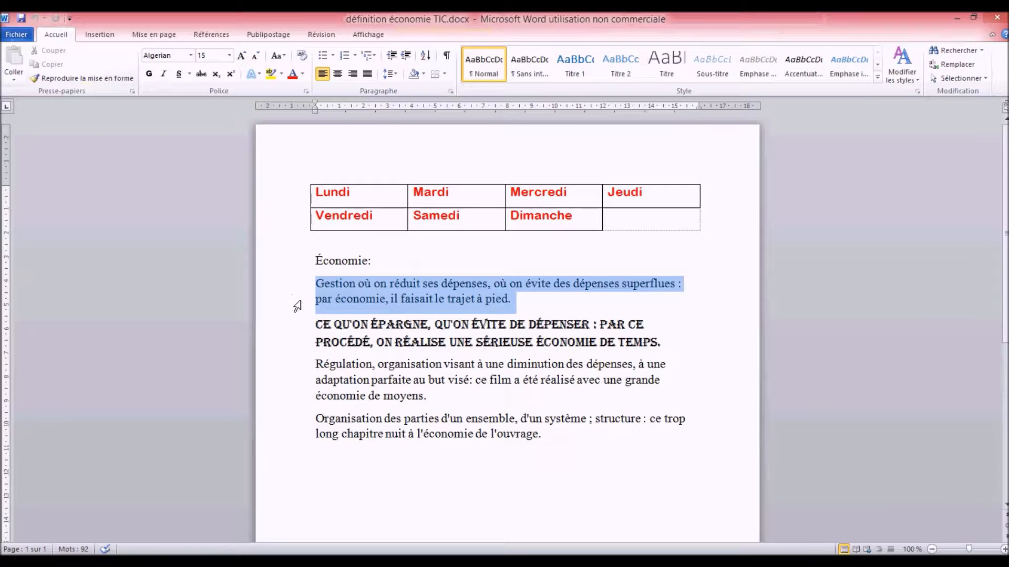
left_click(50, 53)
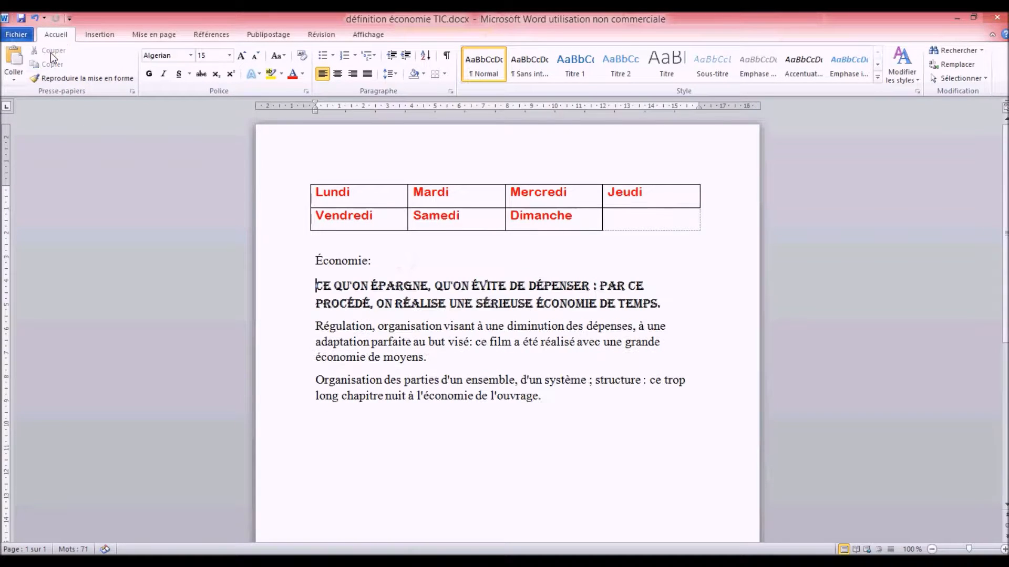
left_click(20, 57)
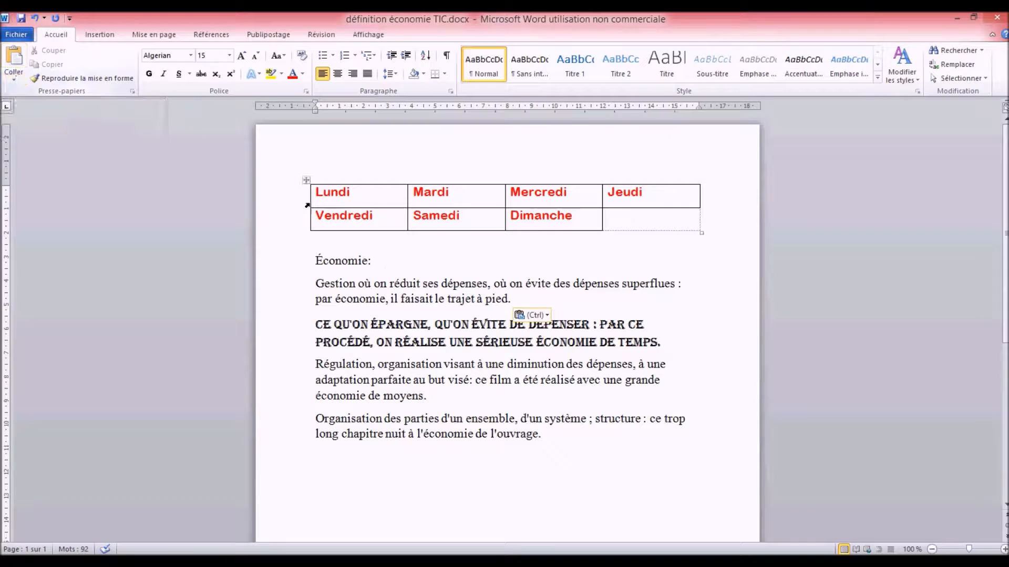
- Cut the weekday table and paste it back at the top of the page, keeping its source formatting
left_click_drag(297, 197, 293, 226)
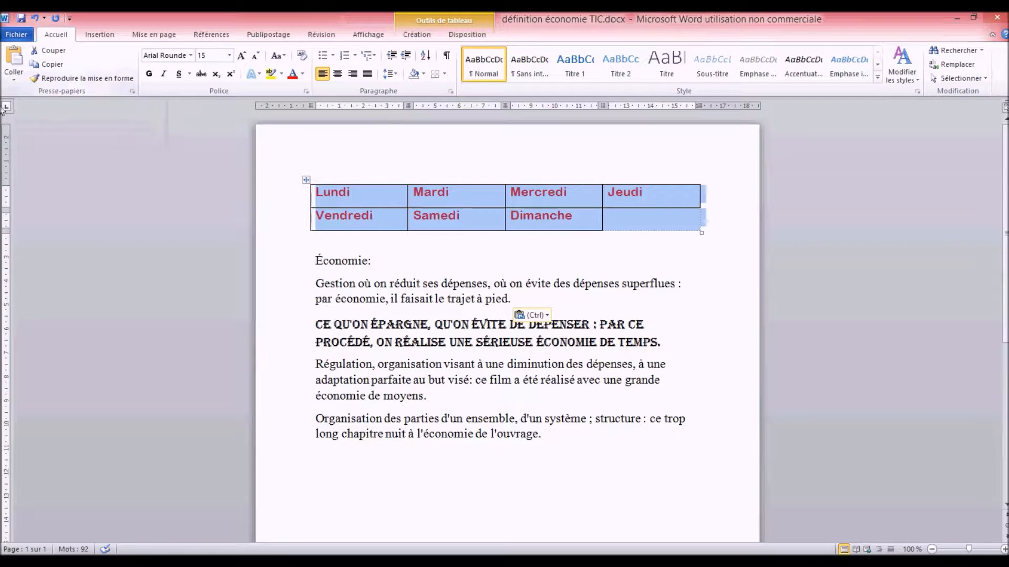
left_click(42, 51)
left_click(21, 74)
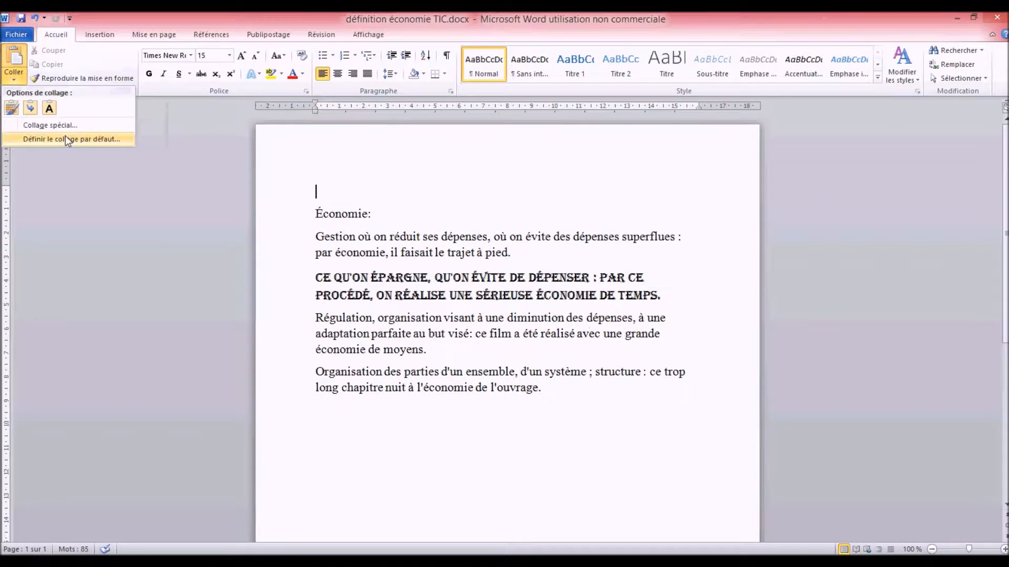
left_click(16, 112)
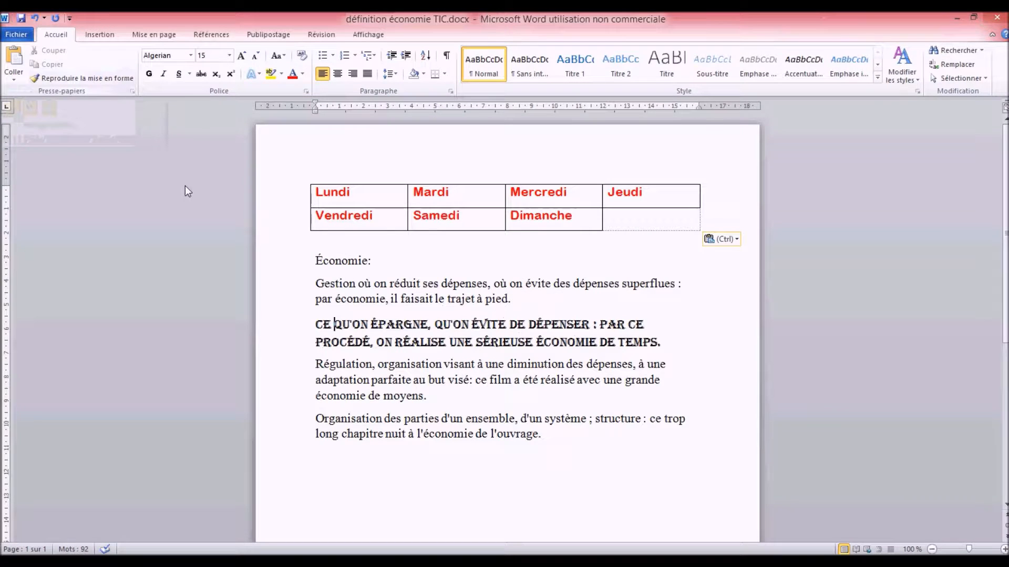
- Copy the formatting of the "Régulation, organisation" paragraph onto the weekday table and the text down to that paragraph
left_click(52, 78)
left_click_drag(291, 363, 290, 401)
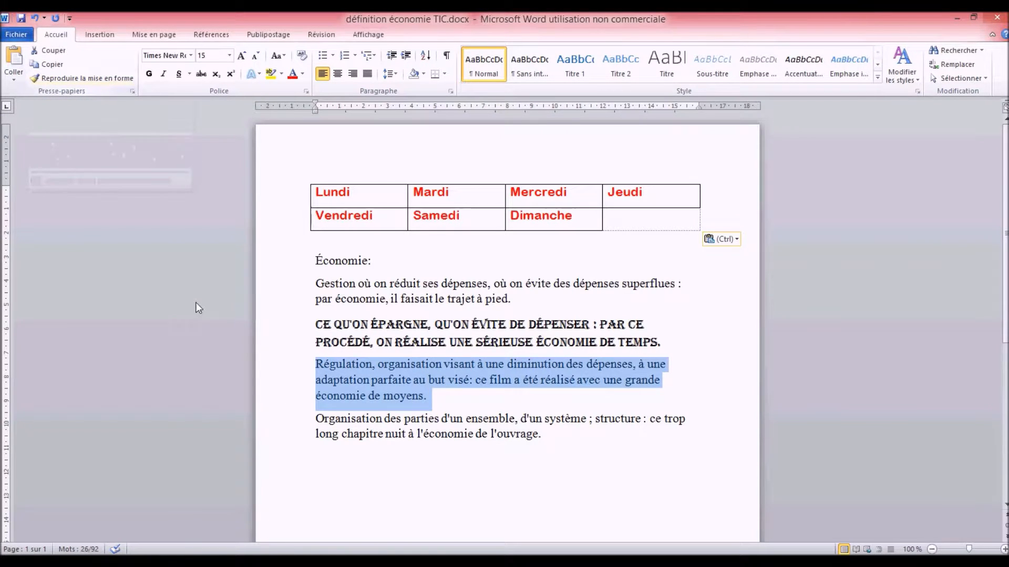
left_click(38, 78)
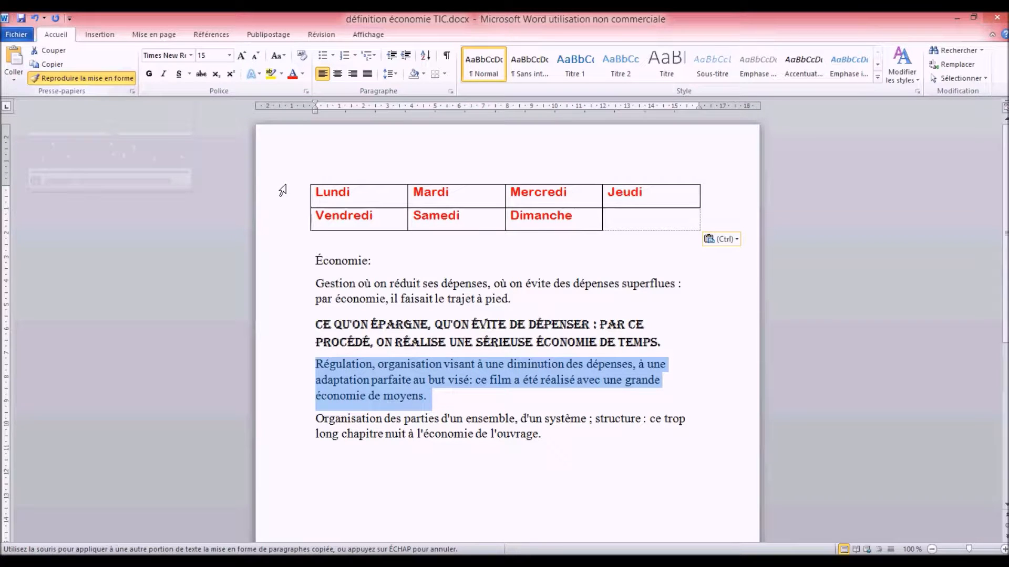
left_click_drag(283, 191, 272, 385)
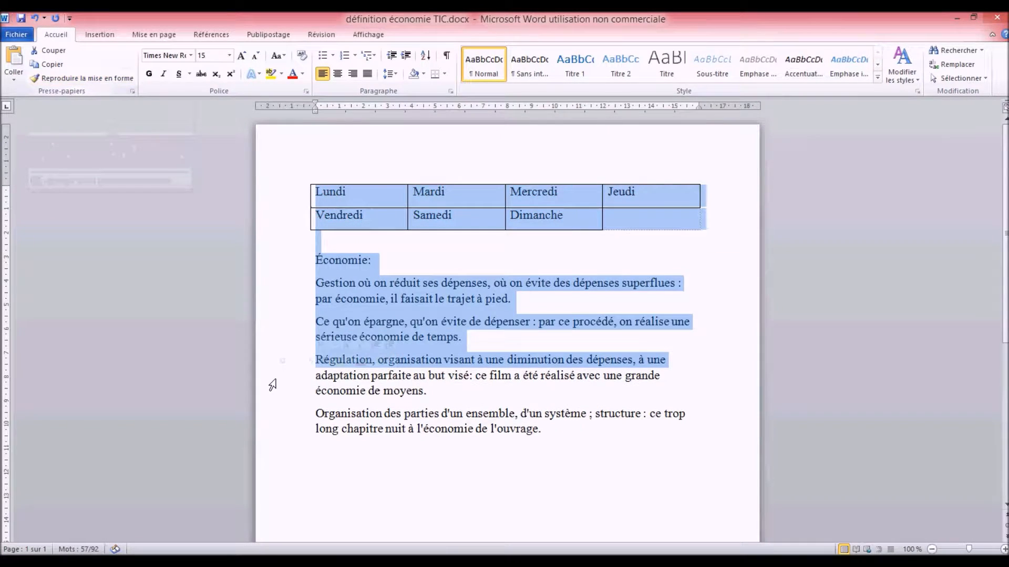
left_click(361, 394)
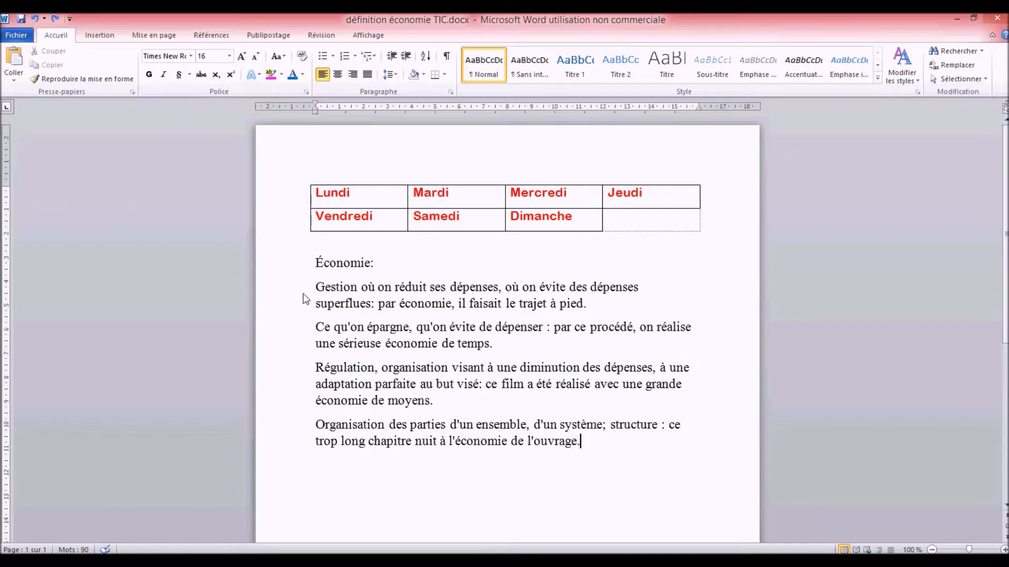
- Set the font of the paragraph starting "Gestion où on réduit ses dépenses" to Comic Sans MS
left_click(284, 287)
left_click_drag(284, 287, 286, 314)
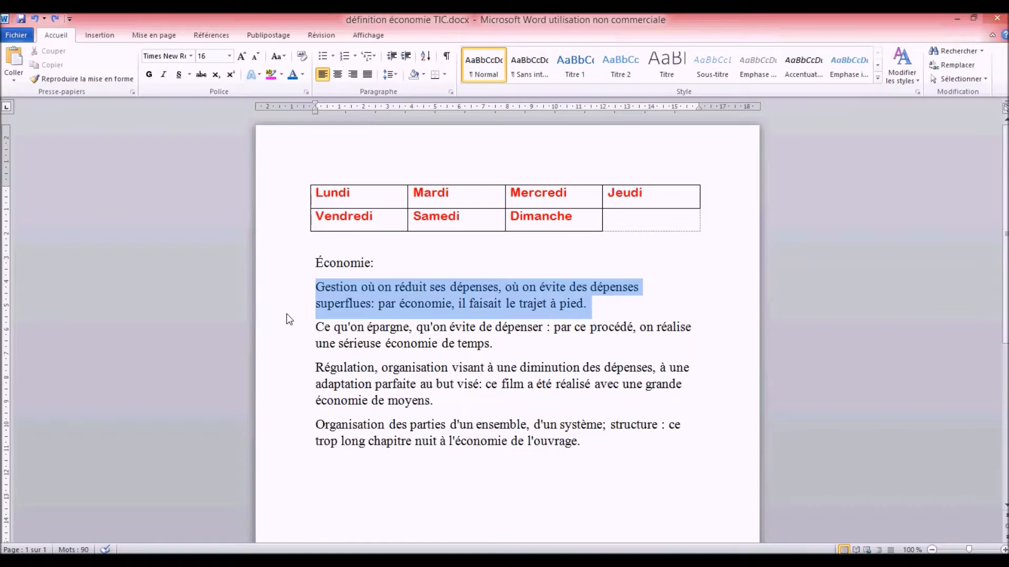
left_click(190, 56)
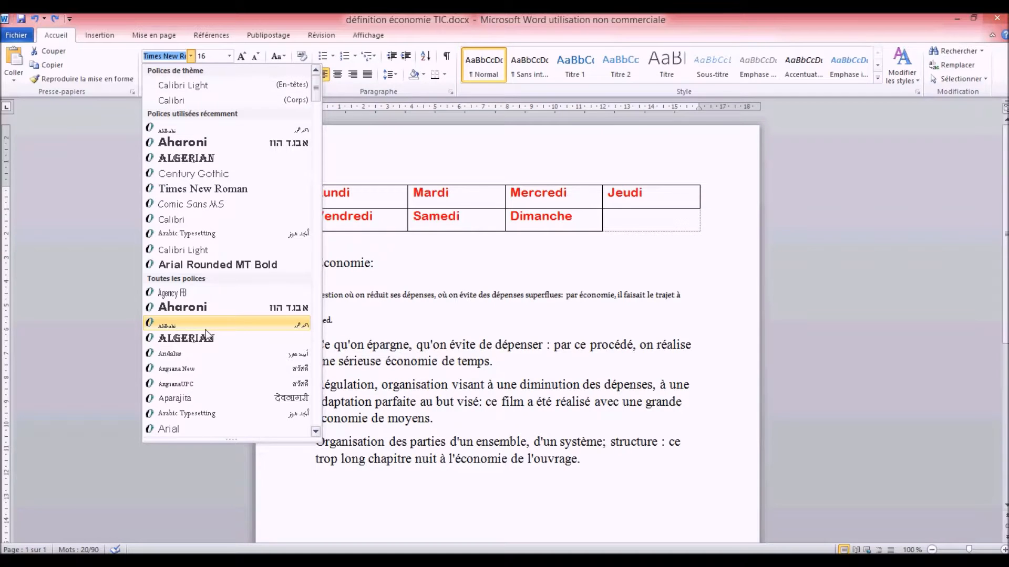
left_click(220, 207)
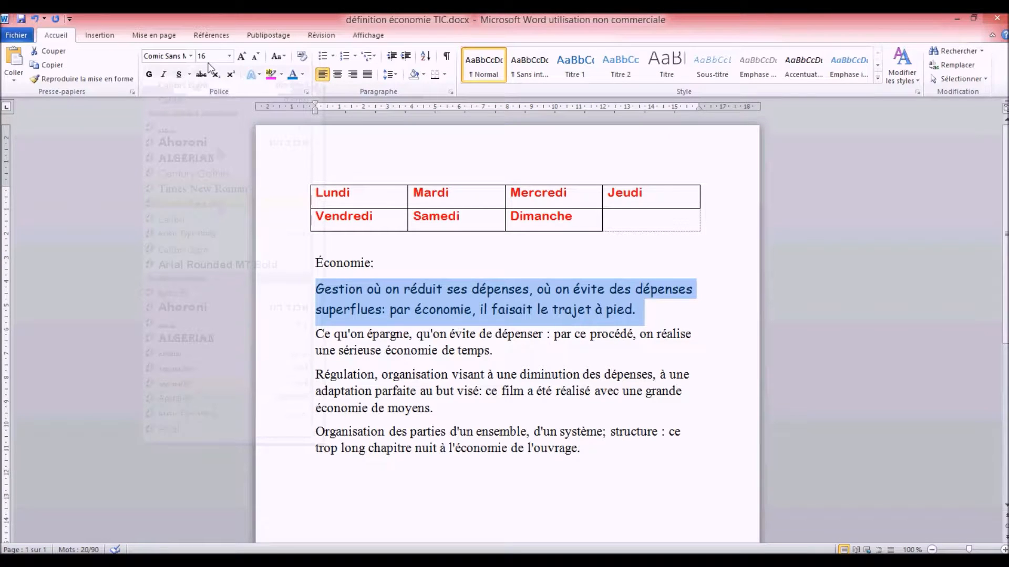
- Try bold and italic on the selected paragraph, removing each again, and preview the underline styles
left_click(152, 75)
left_click(151, 75)
left_click(164, 75)
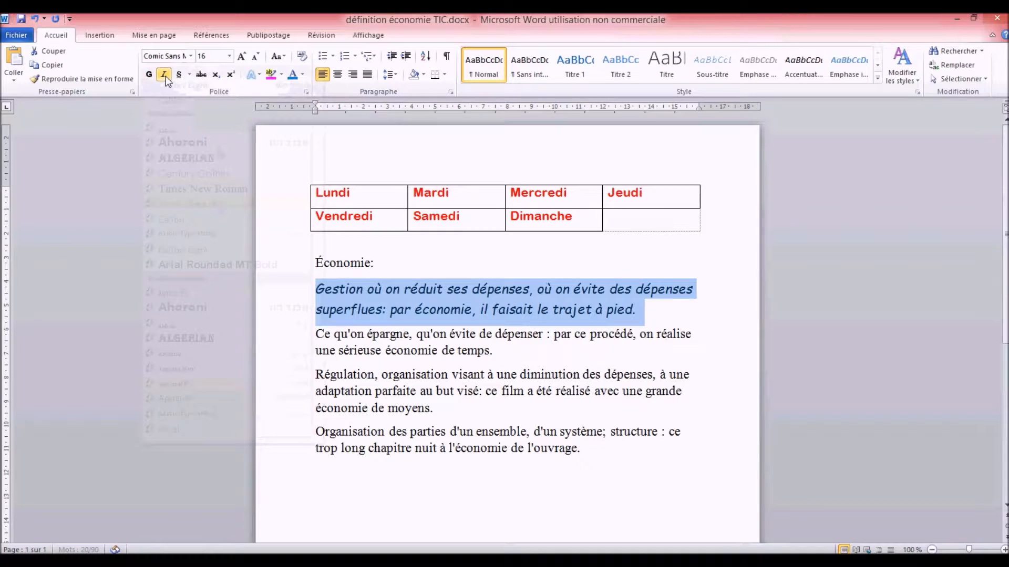
left_click(164, 75)
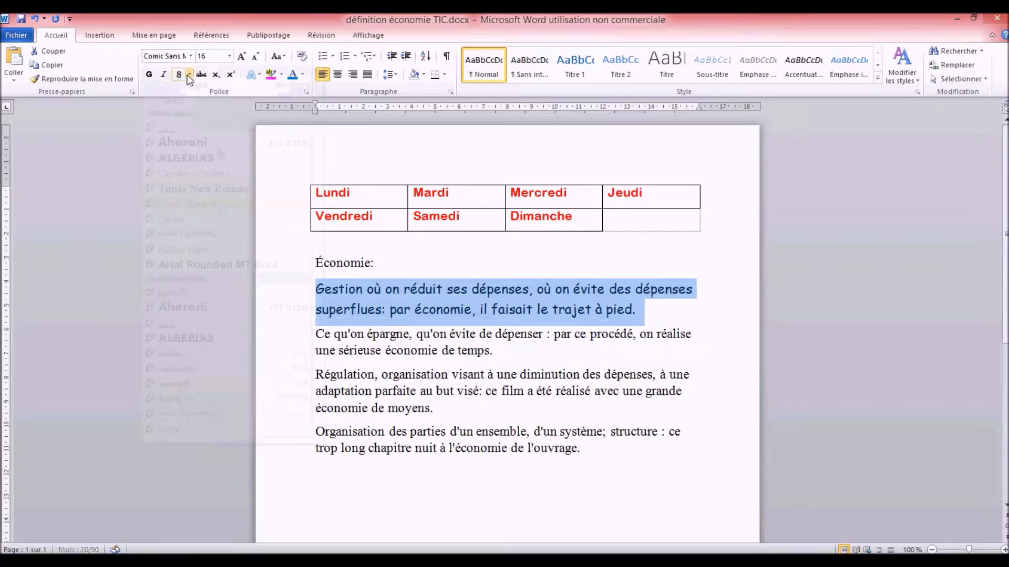
left_click(189, 74)
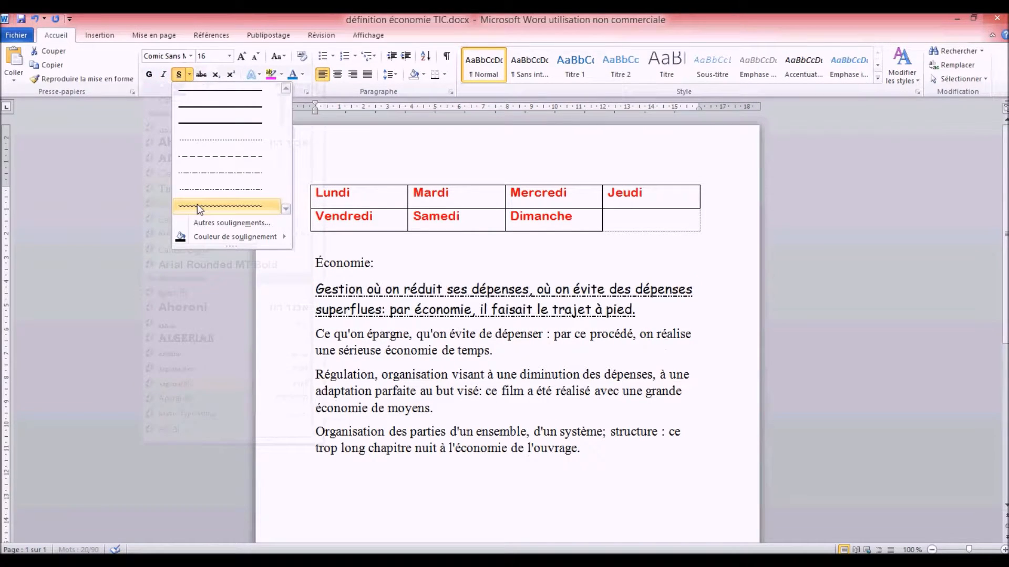
- Set the selected paragraph's font size to 15
left_click(204, 59)
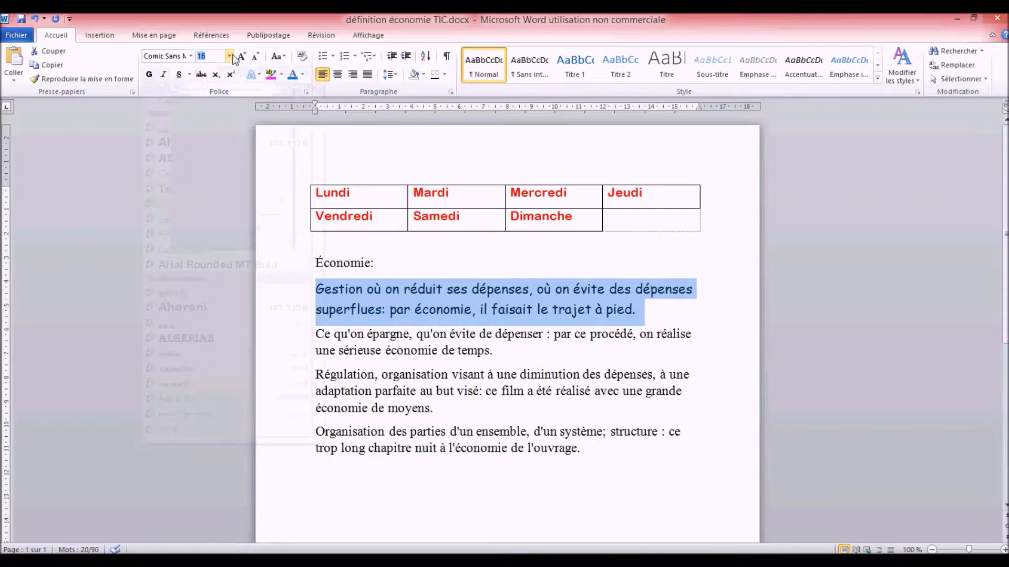
left_click(229, 56)
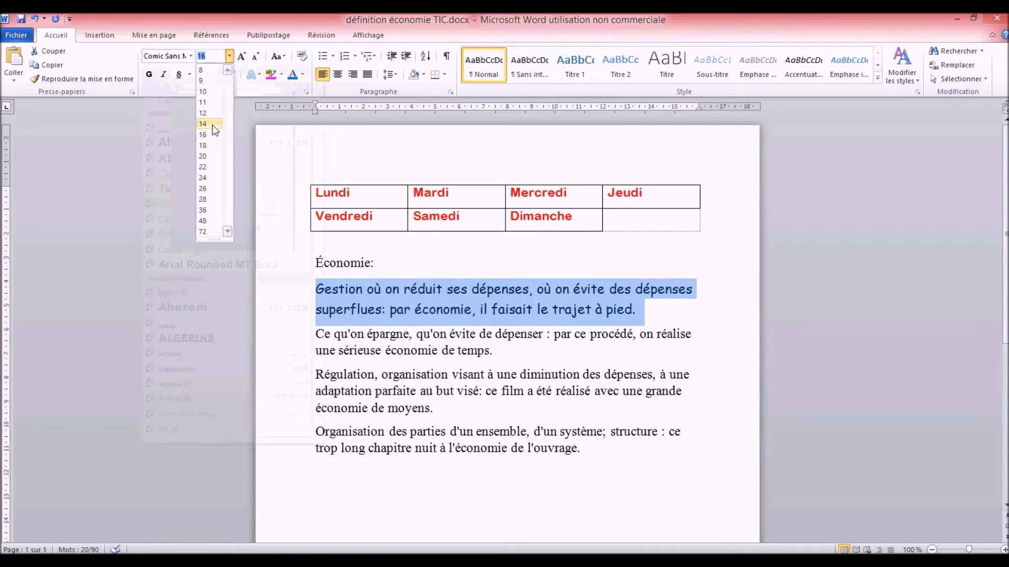
left_click(215, 55)
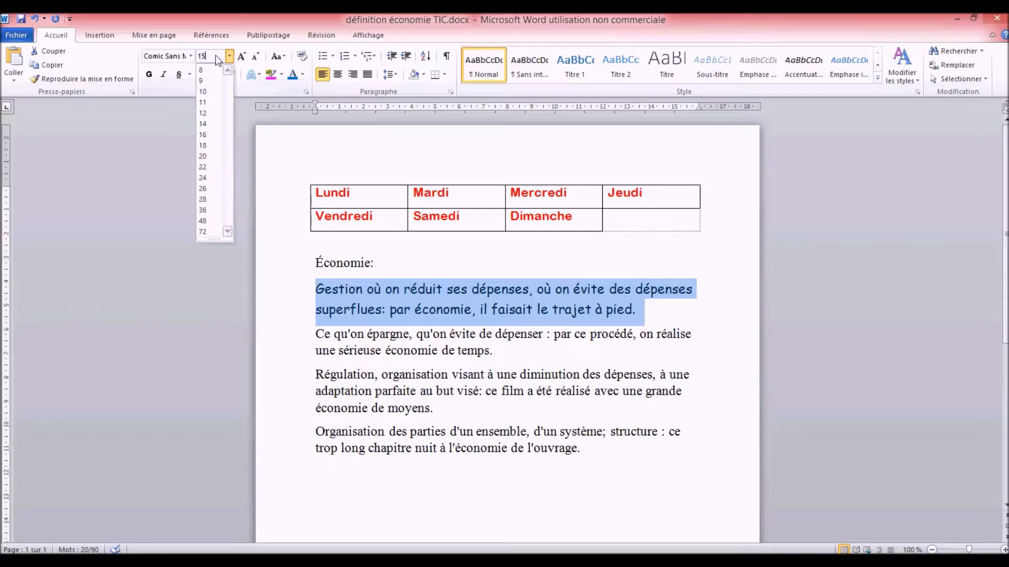
key("Return")
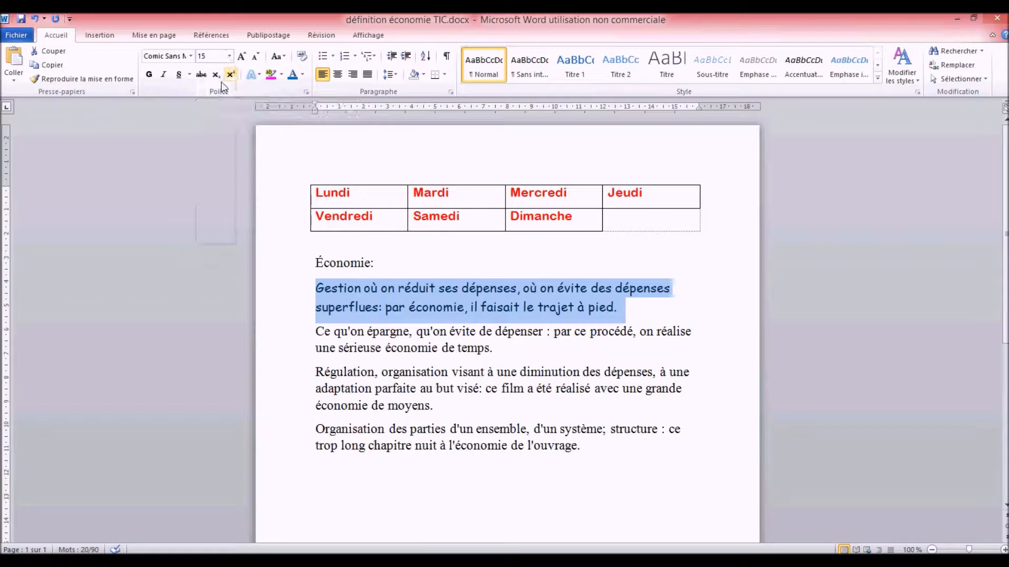
- Change the selected paragraph's case to MAJUSCULES, and switch it to a capital first letter on every word
left_click(277, 58)
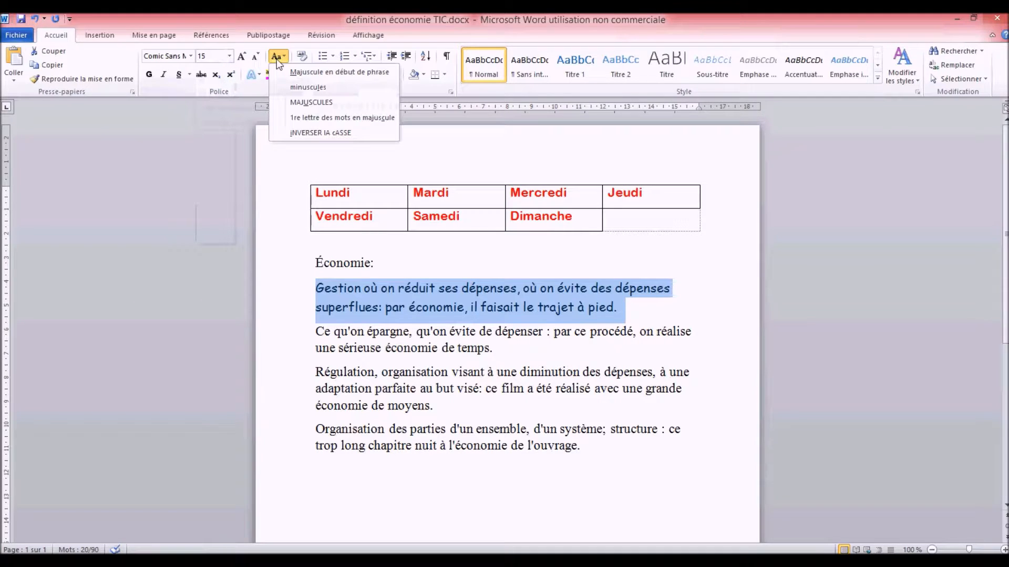
left_click(283, 102)
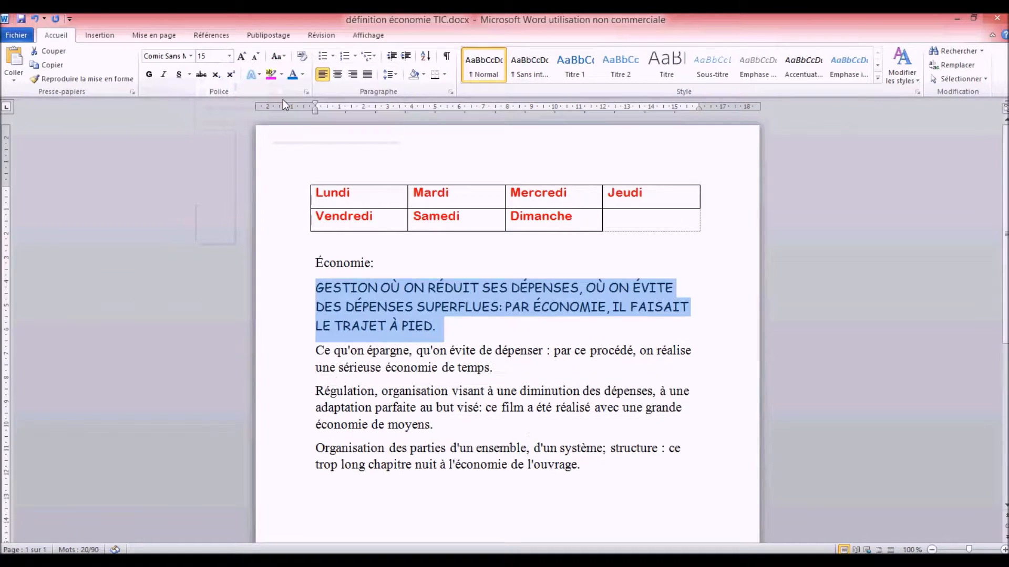
left_click(279, 58)
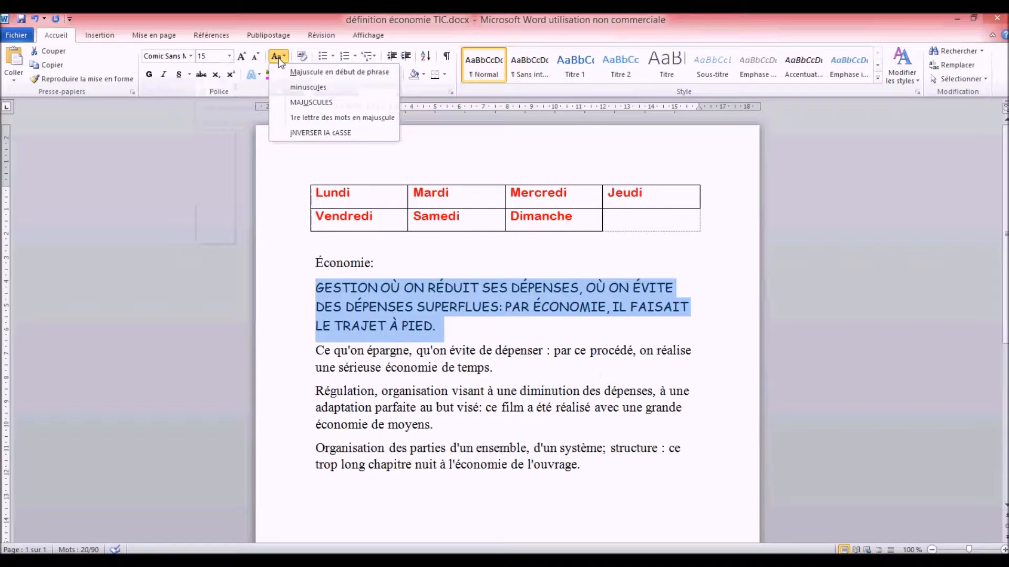
left_click(285, 118)
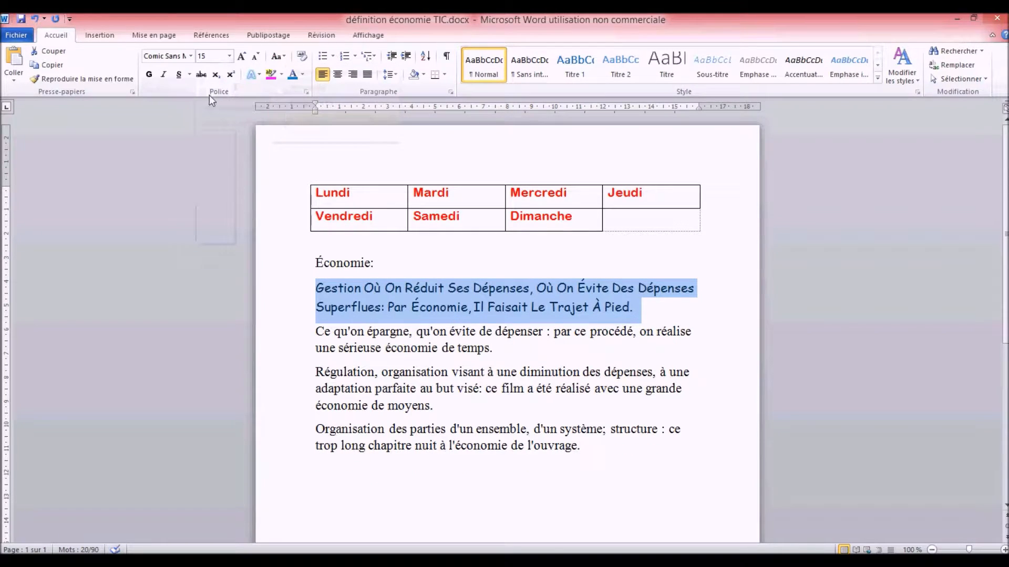
- Try strikethrough and superscript on the selected paragraph, removing each effect again
left_click(201, 74)
left_click(200, 75)
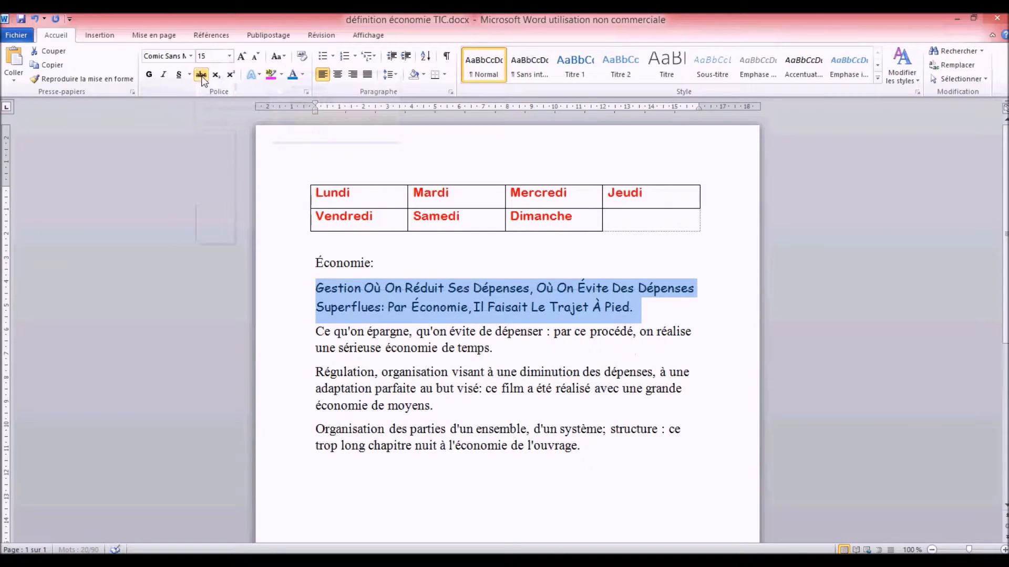
left_click(228, 74)
left_click(228, 75)
- Colour the selected paragraph's text dark grey and highlight it in purple
left_click(301, 75)
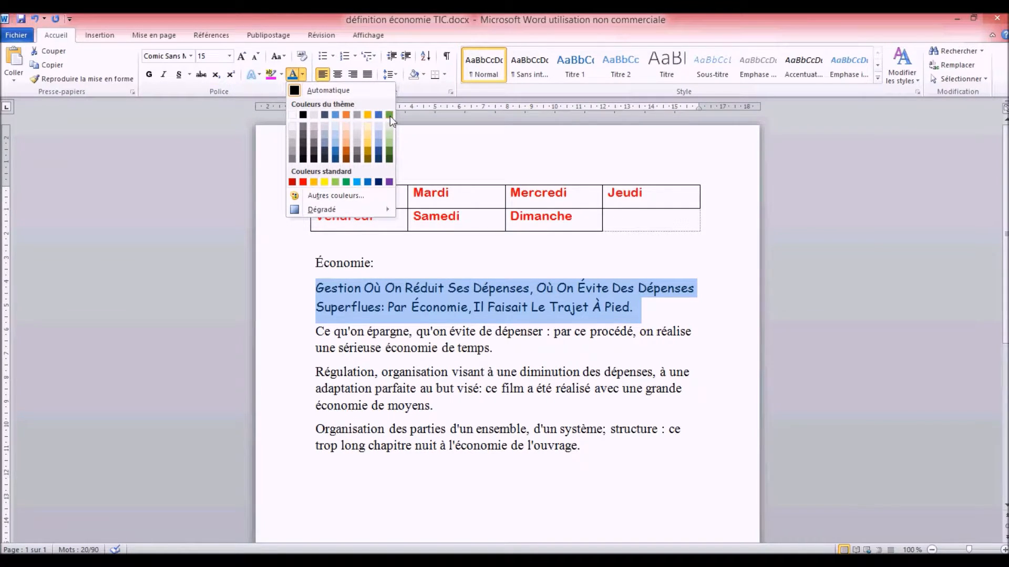
left_click(357, 155)
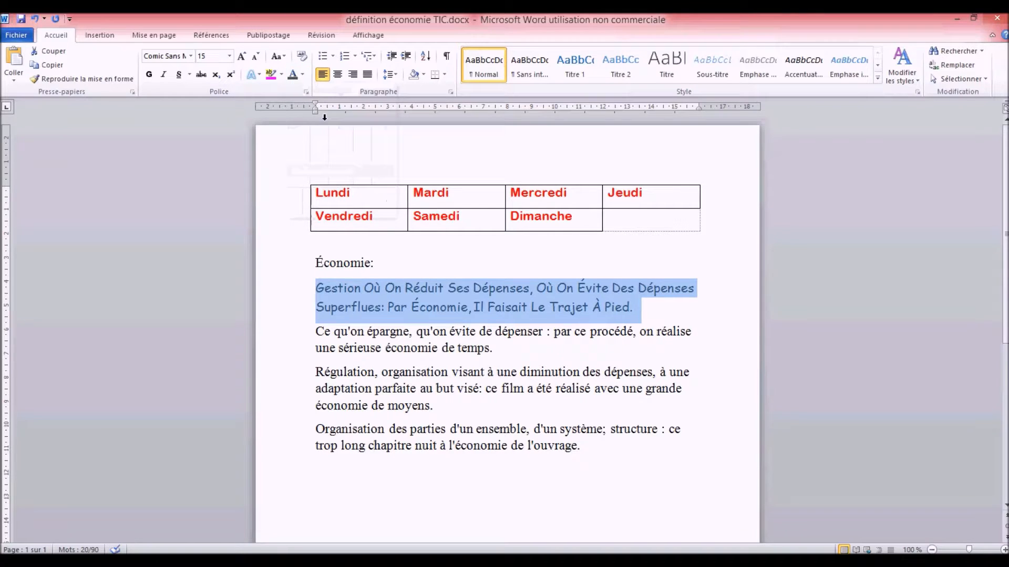
left_click(281, 76)
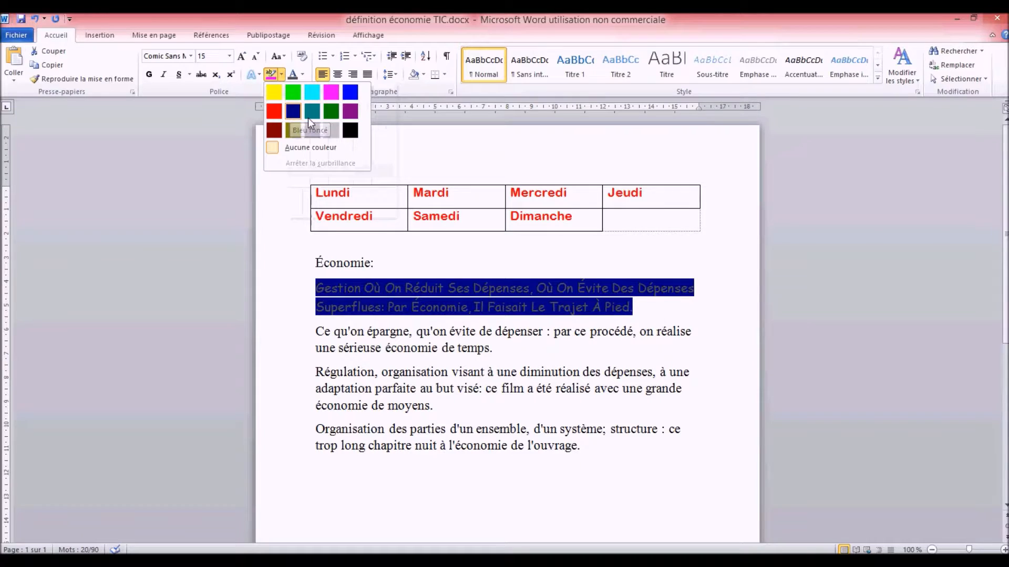
left_click(350, 111)
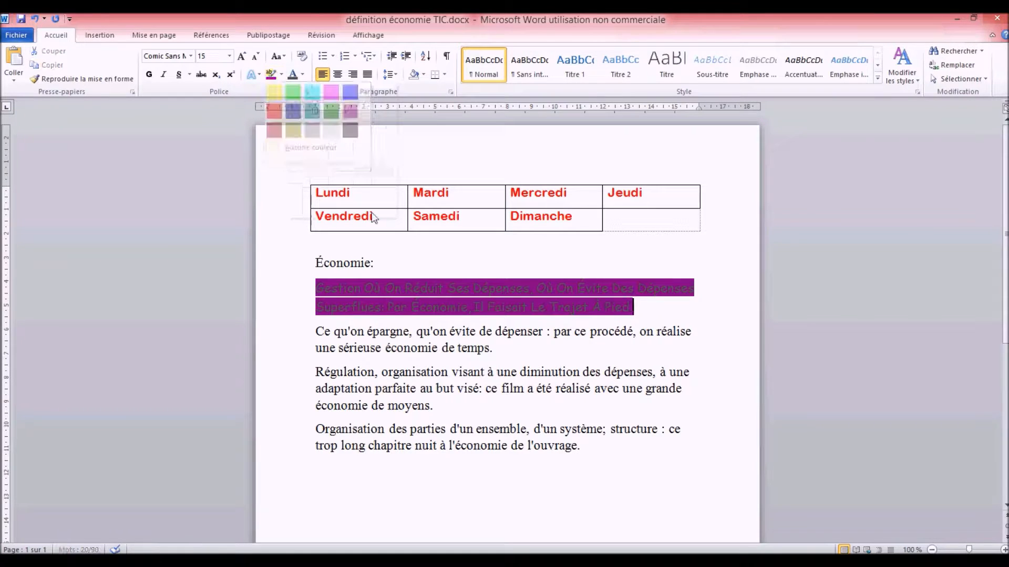
- Examine the custom and standard colour palettes for the purple-highlighted paragraph's text without applying a colour
left_click_drag(289, 286, 304, 316)
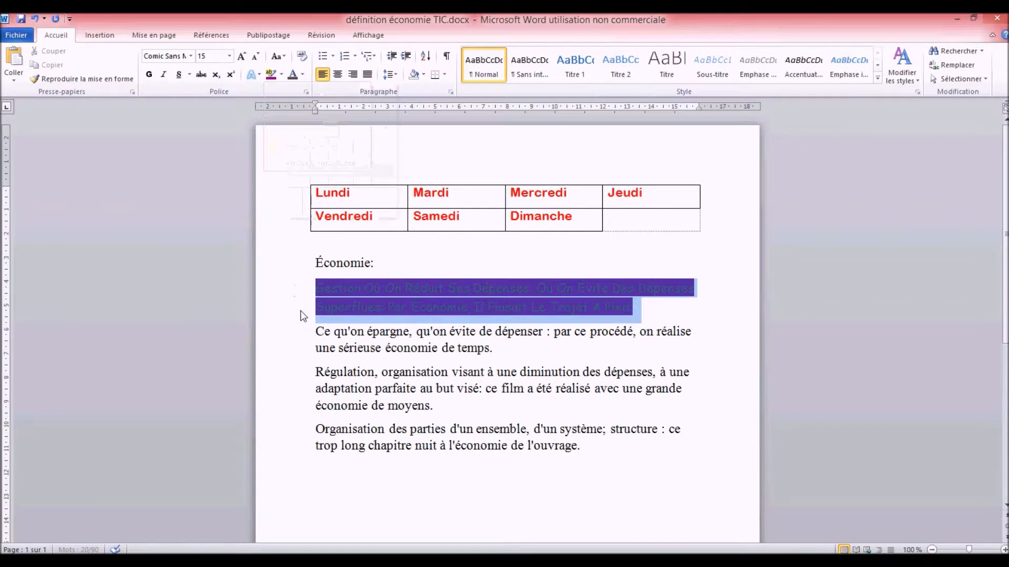
left_click(304, 75)
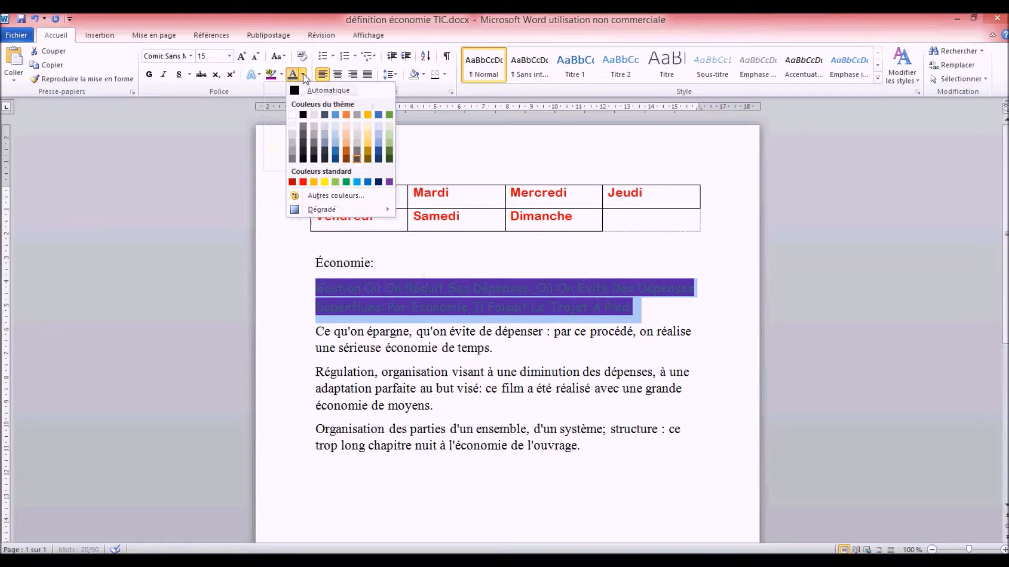
left_click(322, 197)
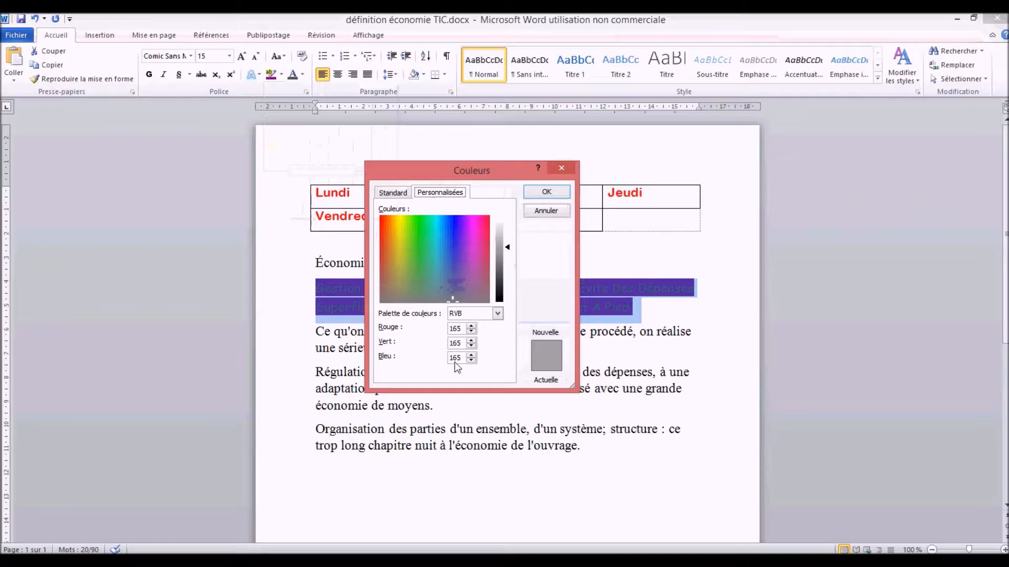
left_click(391, 193)
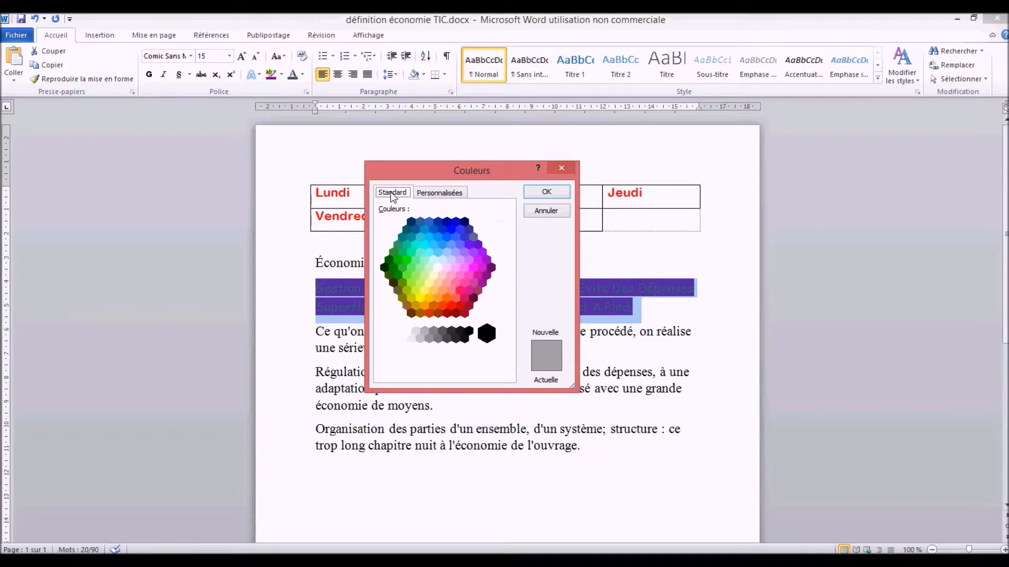
left_click(547, 211)
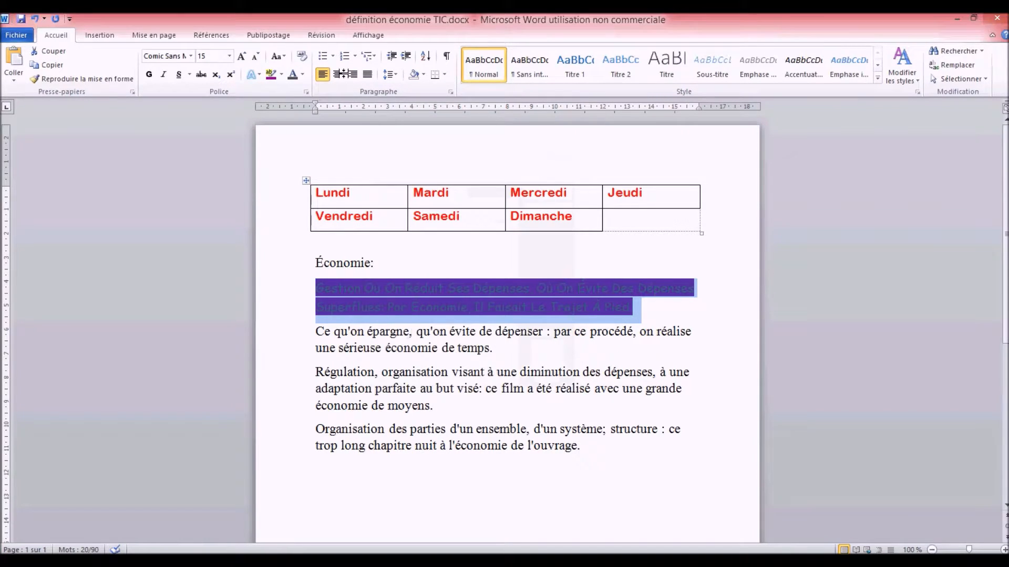
- Apply a dark gradient variation to the text of the purple-highlighted paragraph
left_click(303, 74)
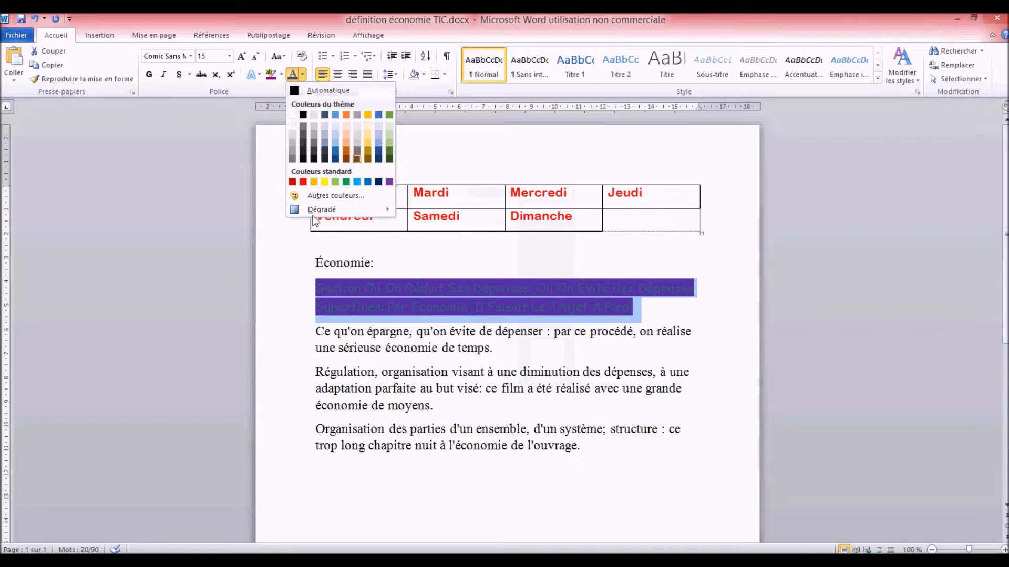
mouse_move(314, 212)
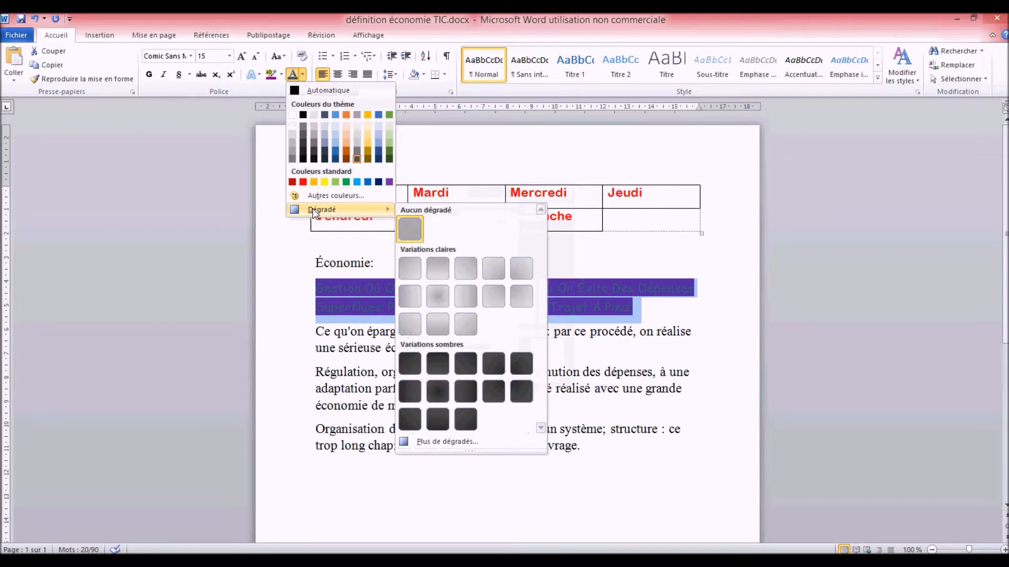
left_click(445, 398)
left_click(446, 402)
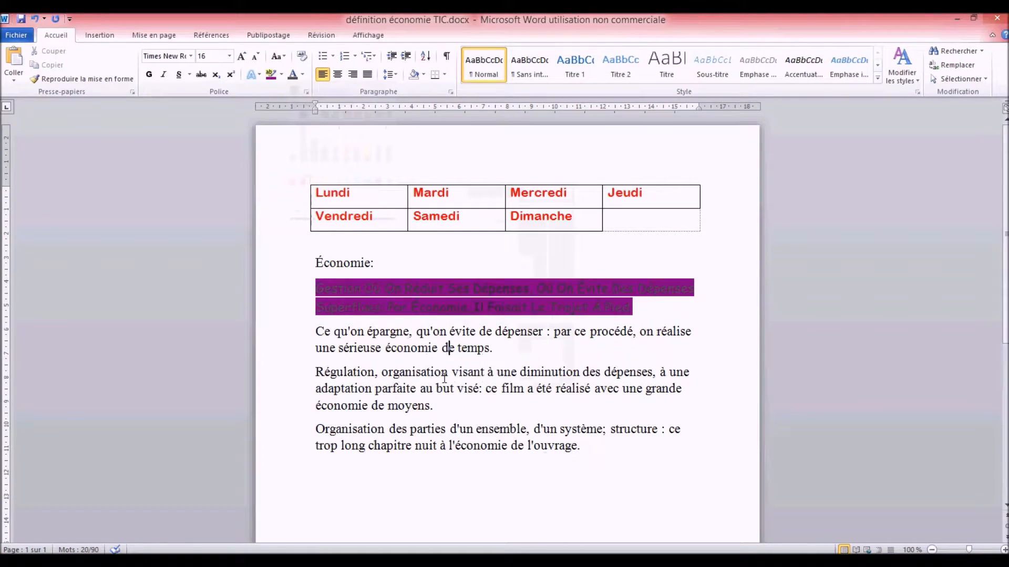
- Remove the purple highlighting from the first definition paragraph
double_click(282, 298)
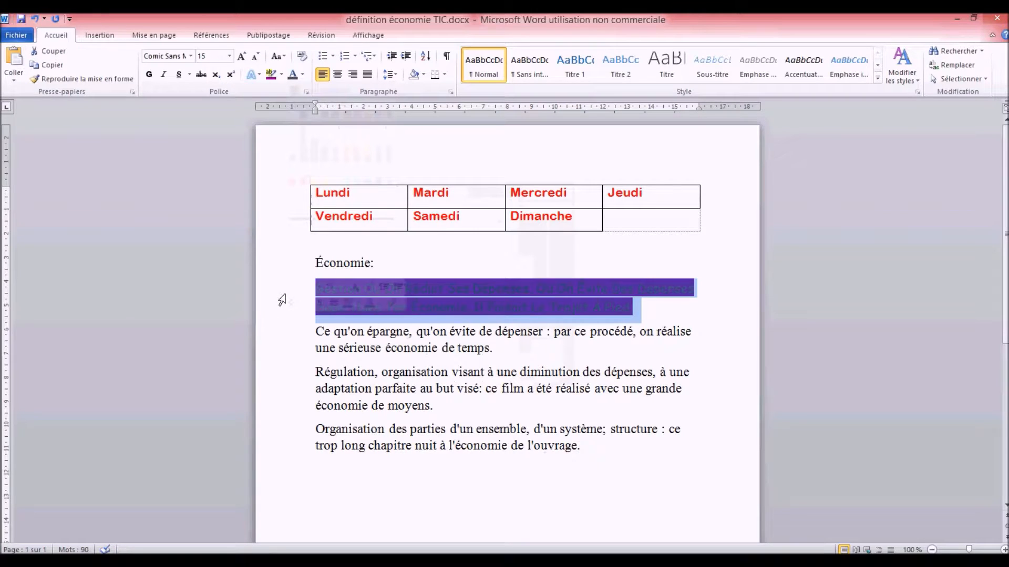
left_click(282, 74)
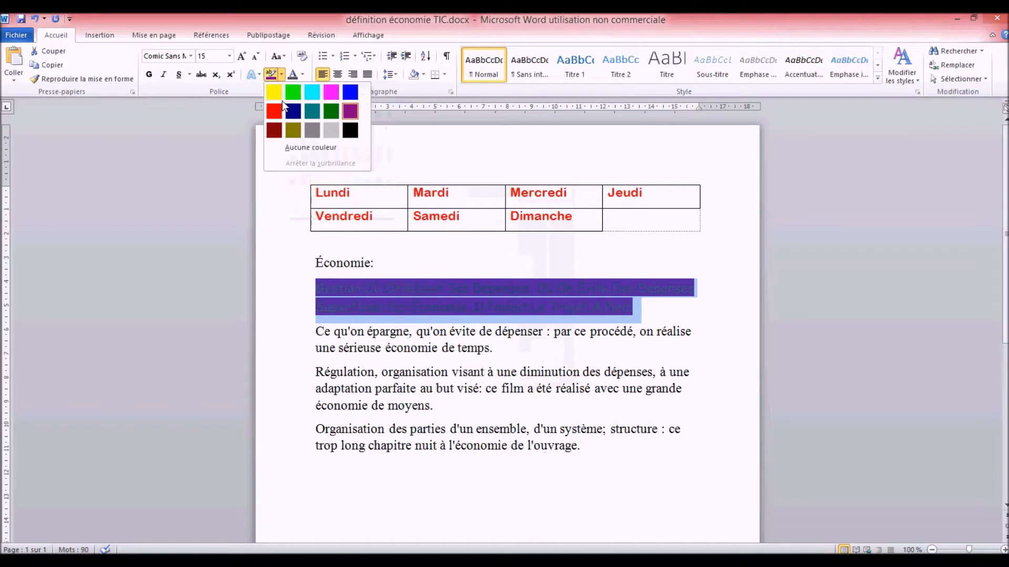
left_click(273, 147)
left_click(316, 309)
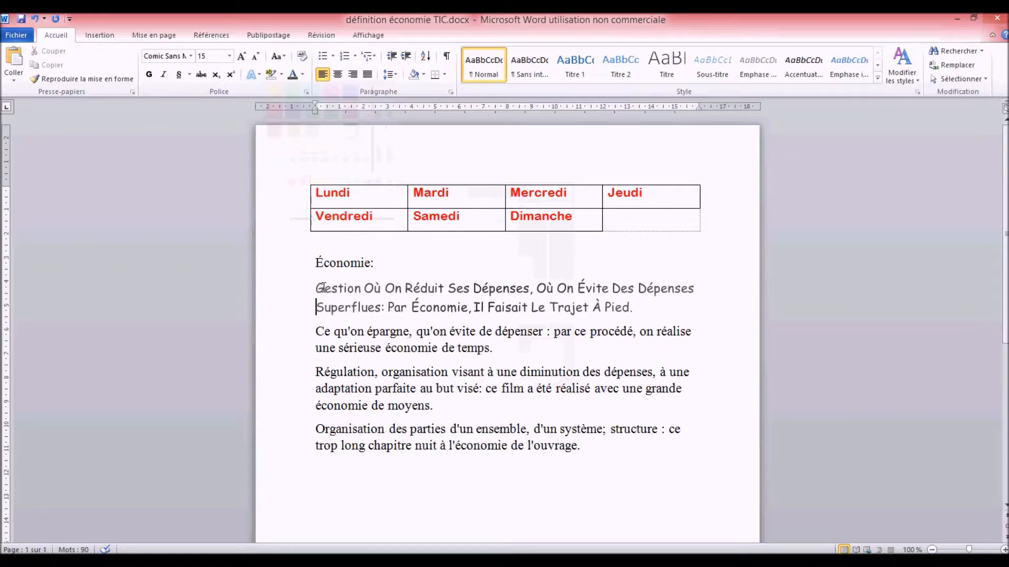
- Set the font at the cursor in the first definition paragraph to Century Schoolbook, Gras Italique, gold colour, with the Barré effect
left_click(305, 92)
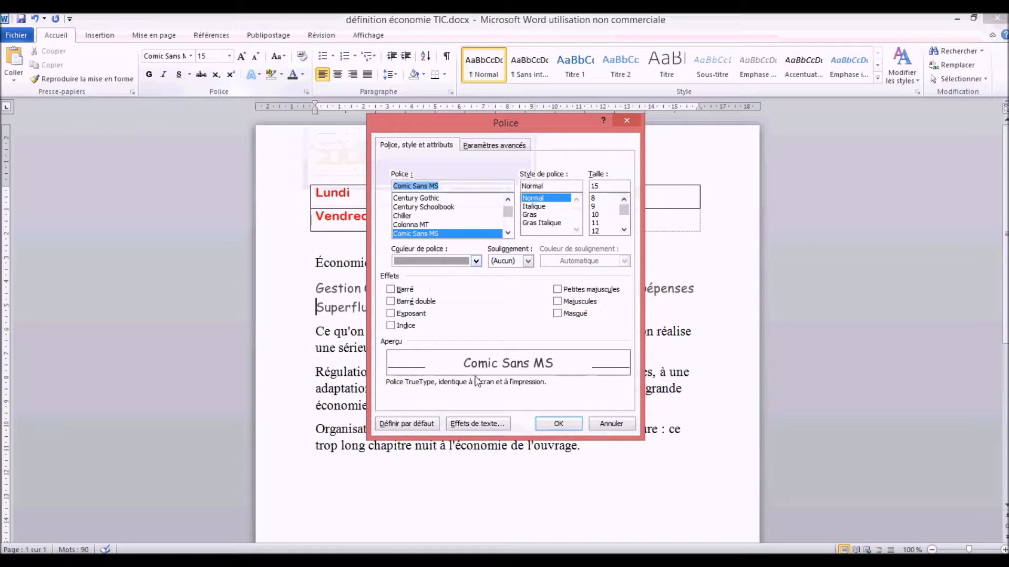
left_click(541, 222)
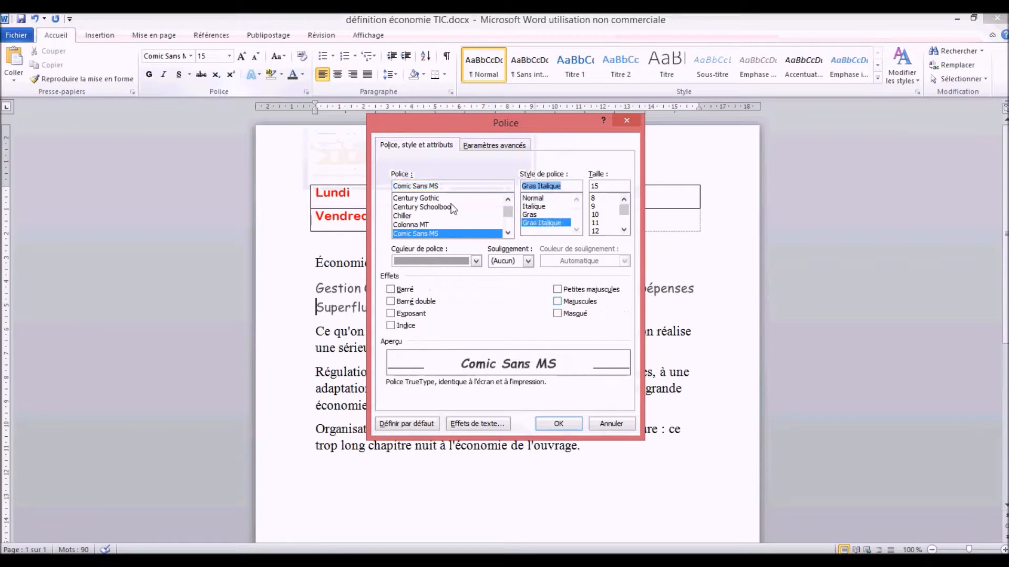
left_click(449, 207)
left_click(402, 290)
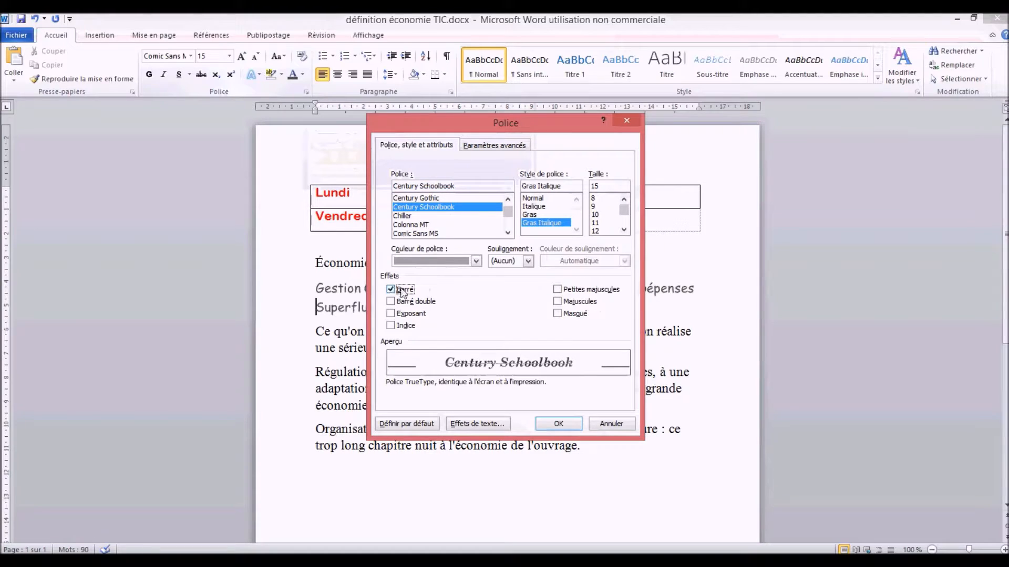
left_click(475, 261)
left_click(420, 424)
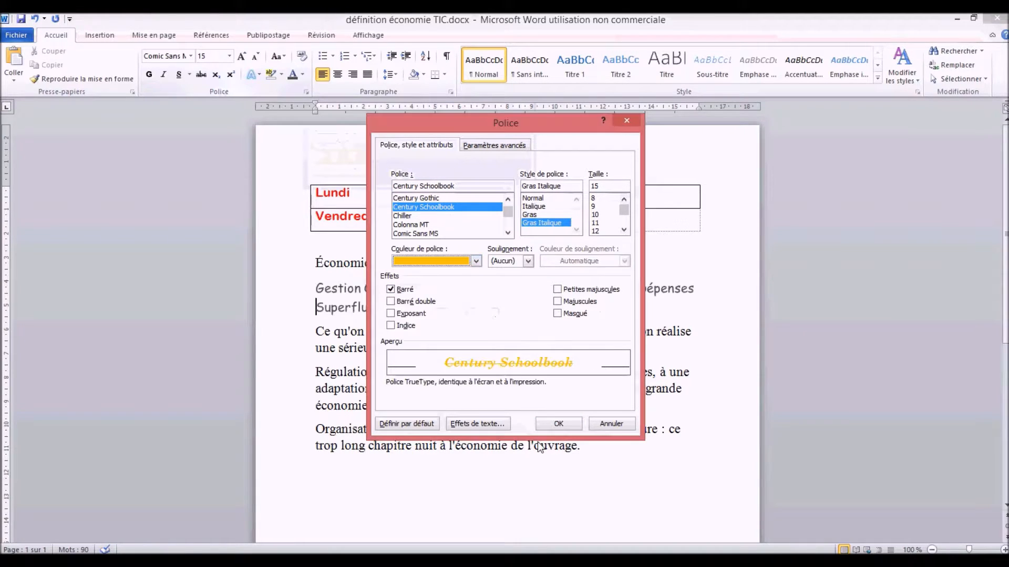
left_click(559, 424)
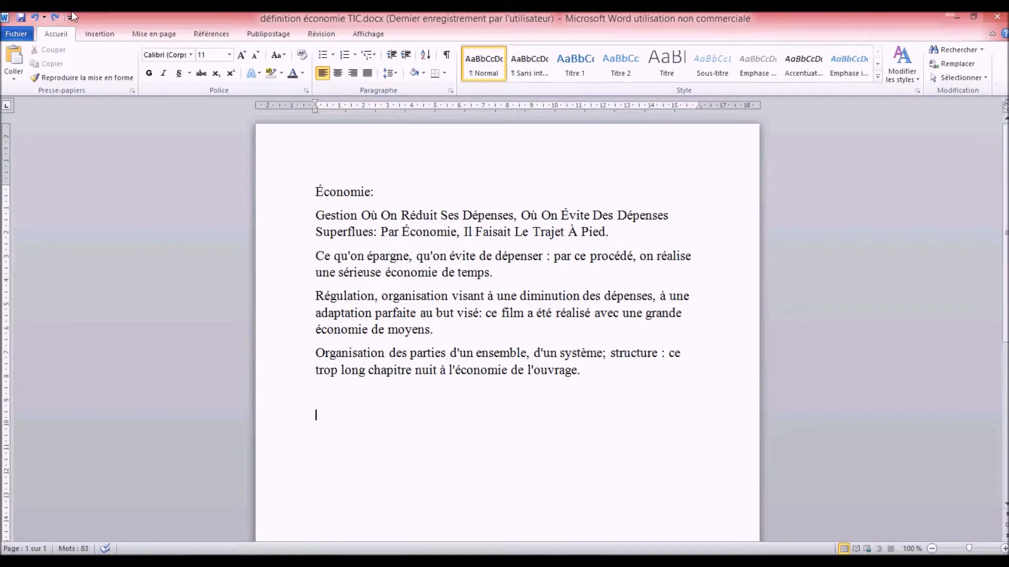
- Look through the bullet and numbering libraries without applying a format
left_click(333, 56)
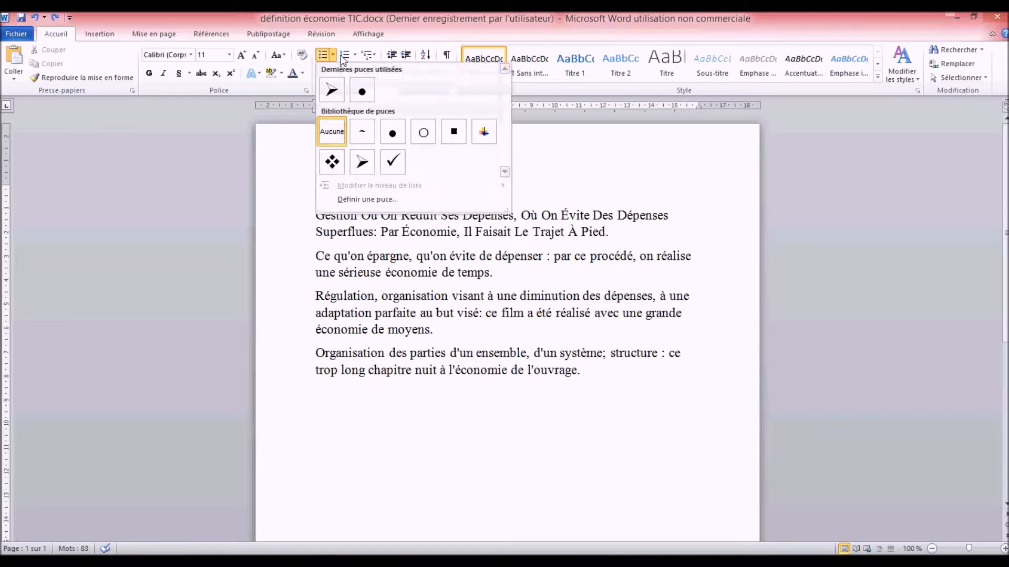
left_click(355, 54)
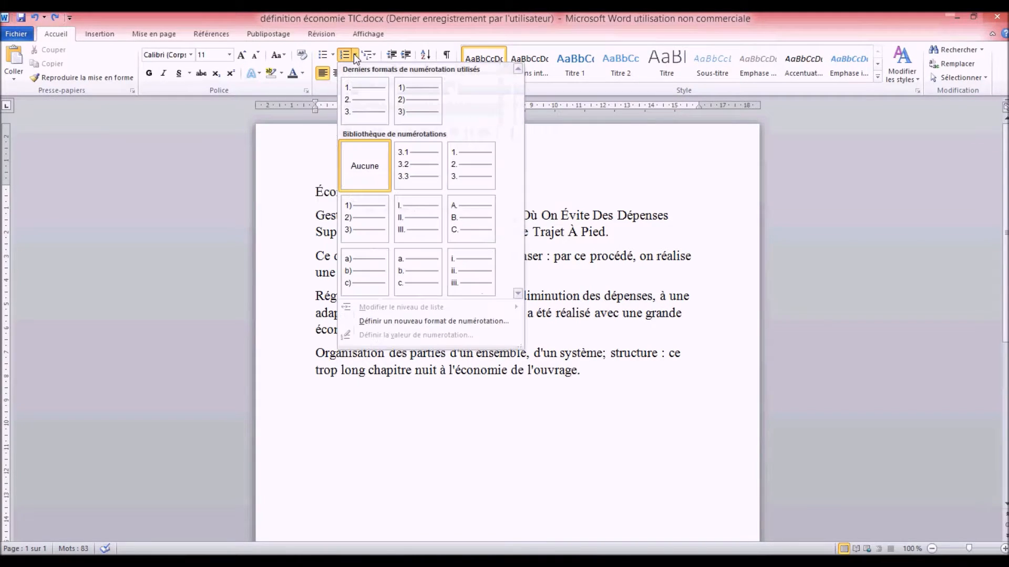
left_click(298, 229)
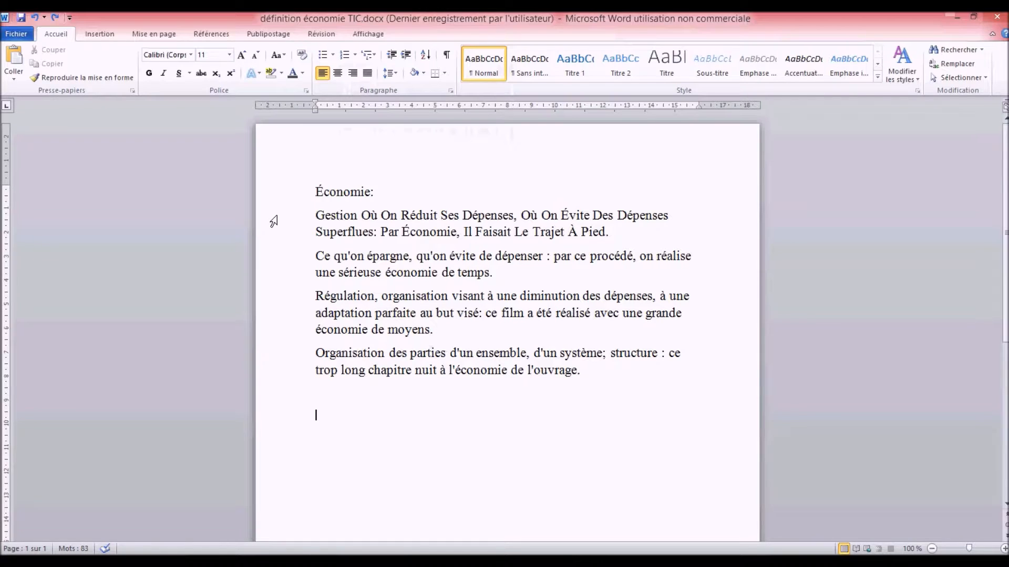
- Turn the four definition paragraphs into a numbered list, and switch the list to arrow bullets
left_click_drag(273, 222, 286, 371)
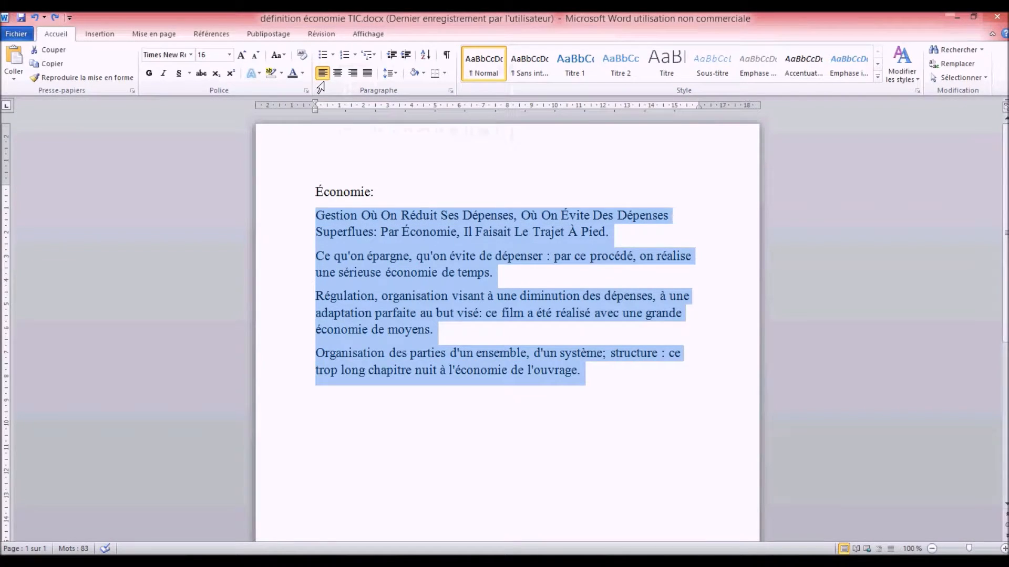
left_click(344, 55)
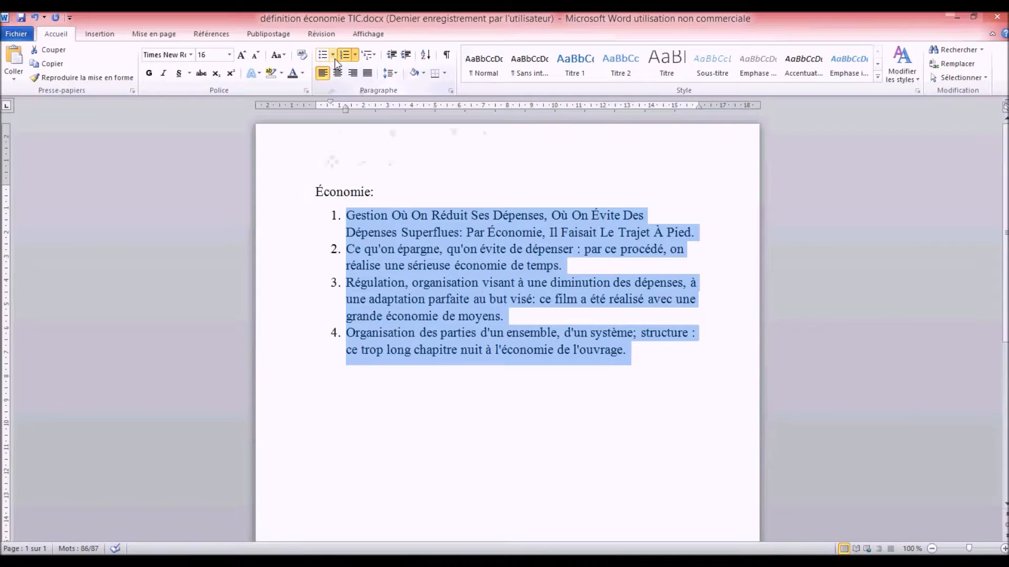
left_click(333, 55)
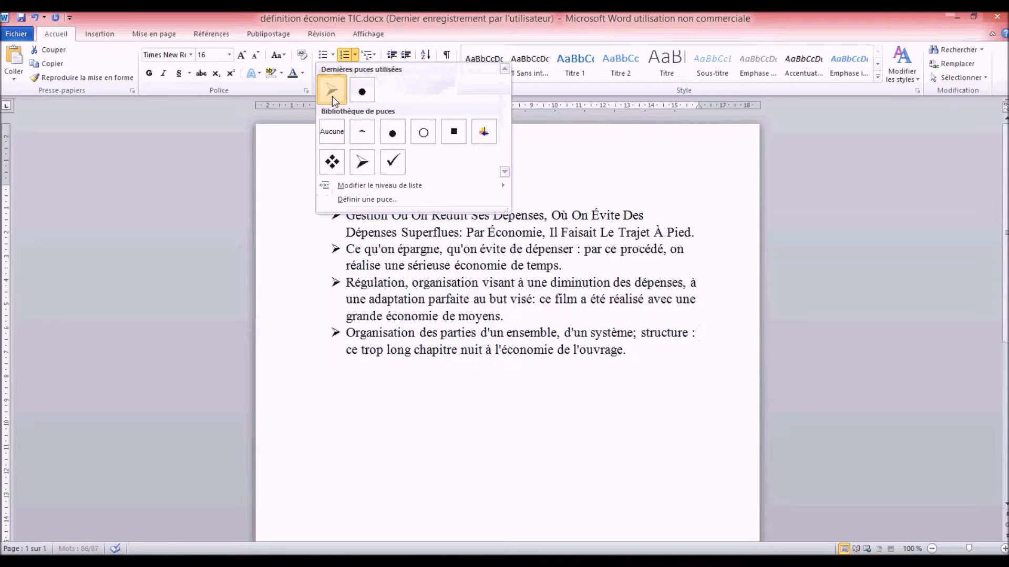
left_click(333, 96)
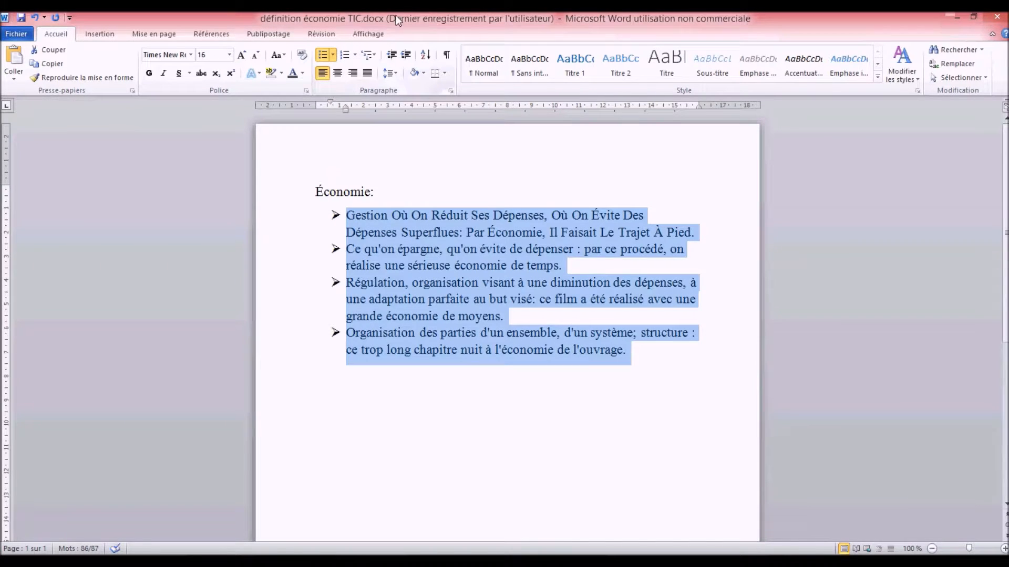
- Decrease the bulleted list's indent, and adjust its first-line indent on the ruler to about 0.25 cm
left_click(391, 54)
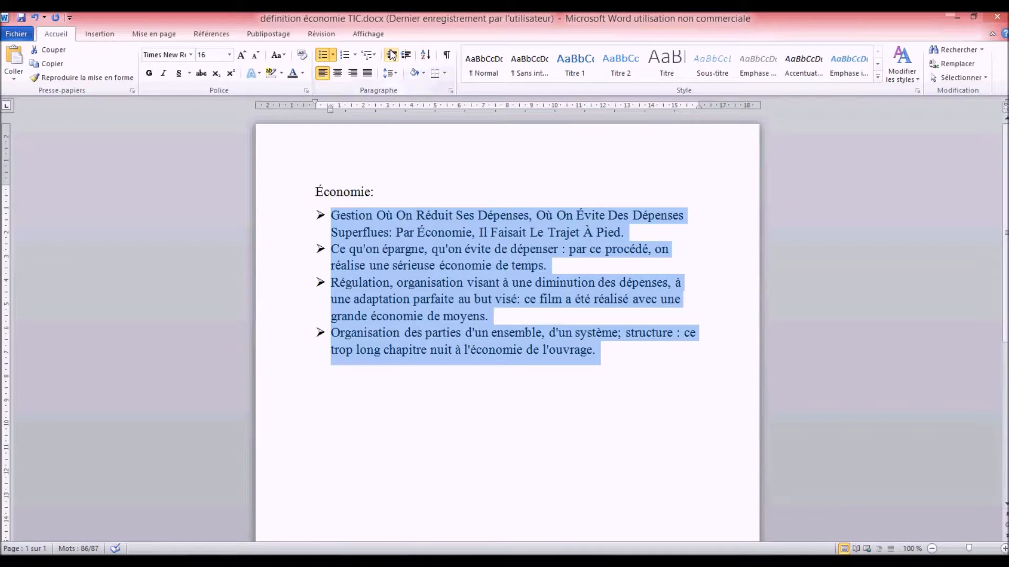
mouse_move(331, 110)
left_mouse_down()
mouse_move(345, 115)
mouse_move(324, 100)
left_mouse_up()
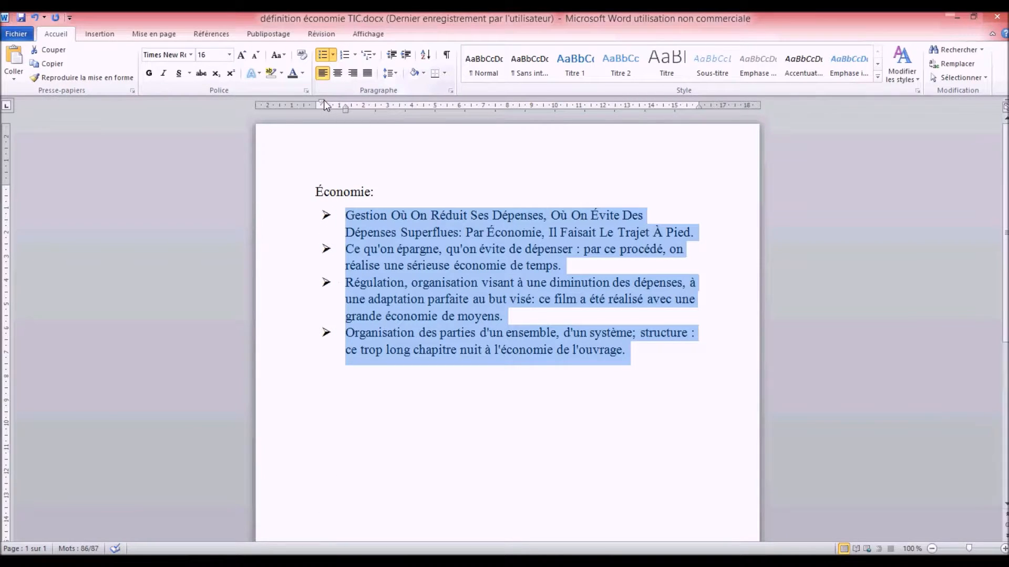
- Hide the ruler and display it again
left_click(362, 36)
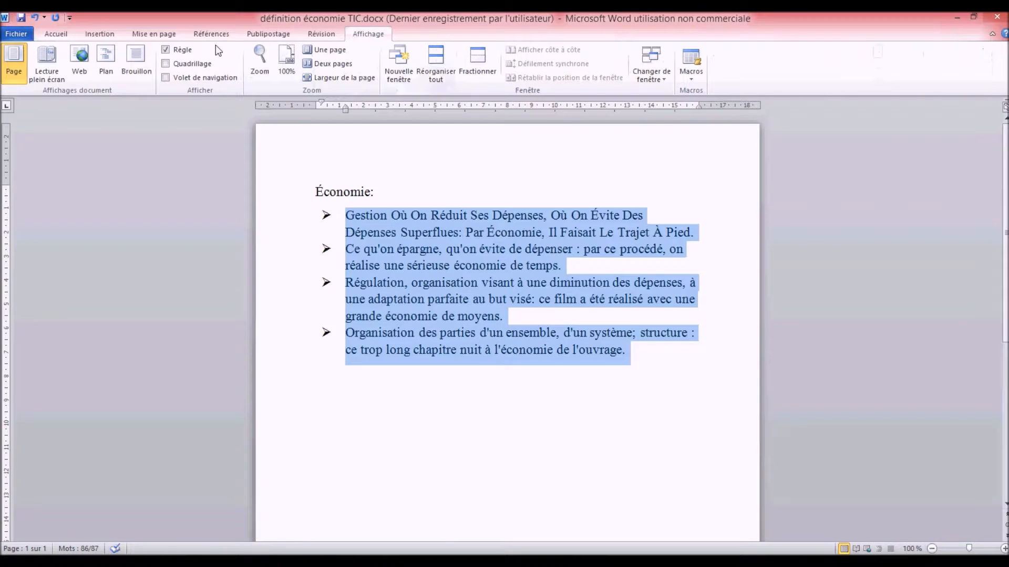
left_click(165, 50)
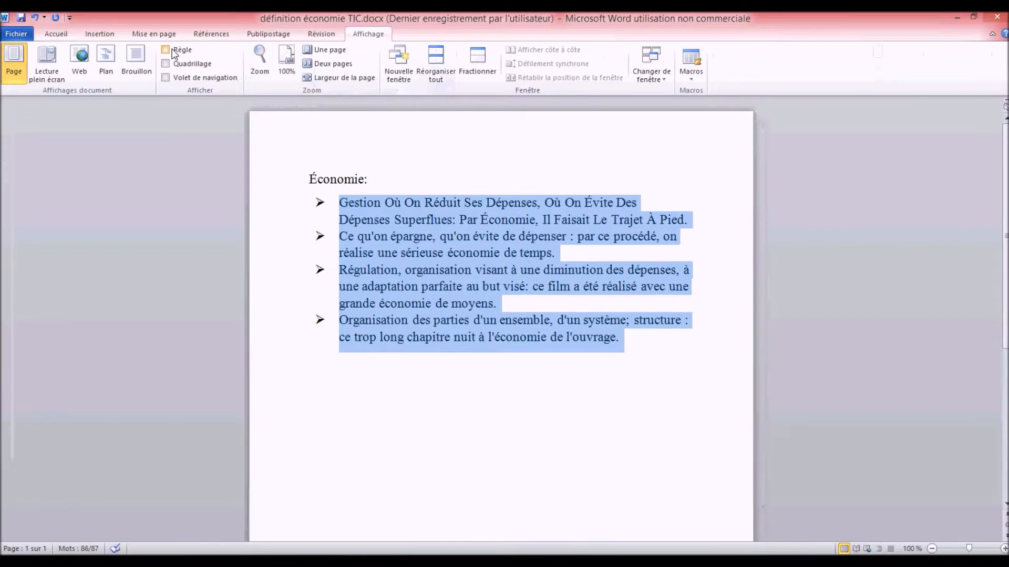
left_click(165, 49)
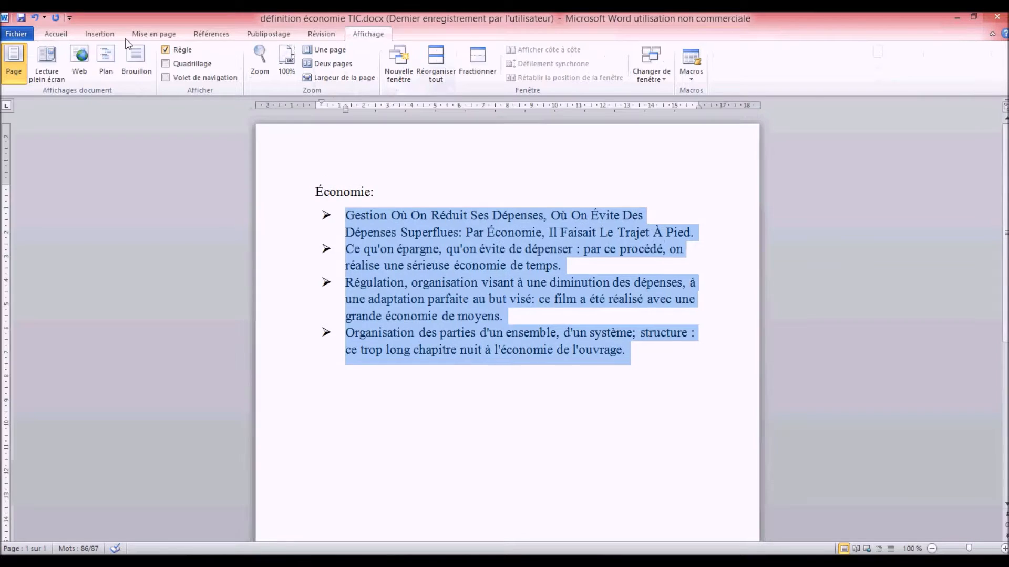
left_click(59, 32)
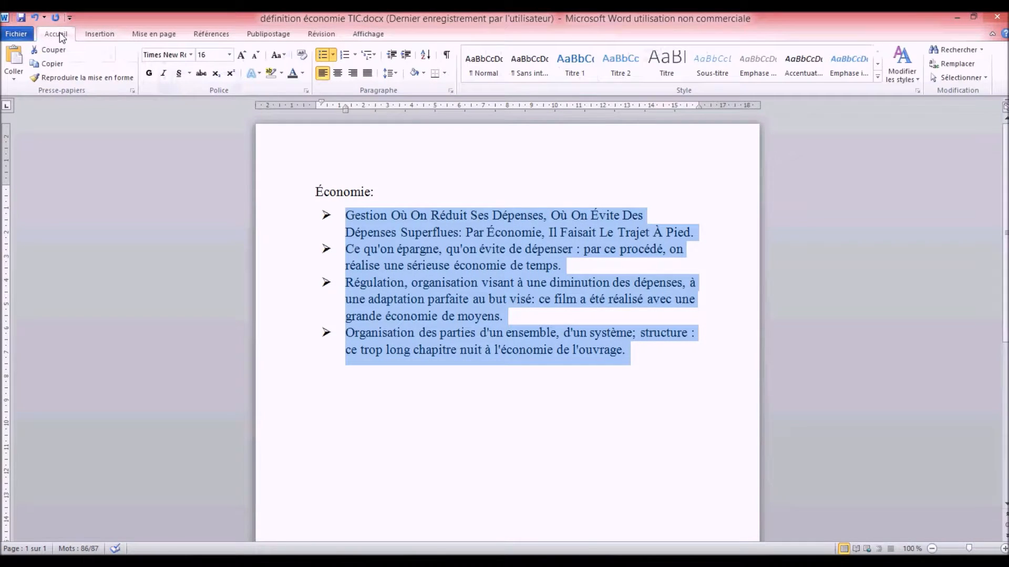
- Try centred and right alignment on the four bulleted paragraphs, and set them to justified
left_click(316, 396)
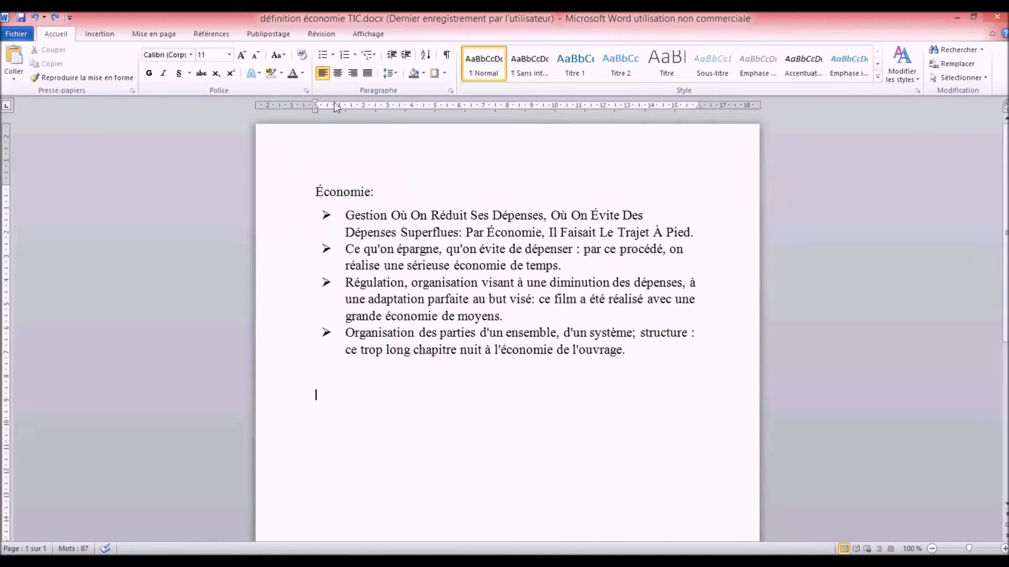
double_click(260, 223)
left_click_drag(260, 220, 272, 378)
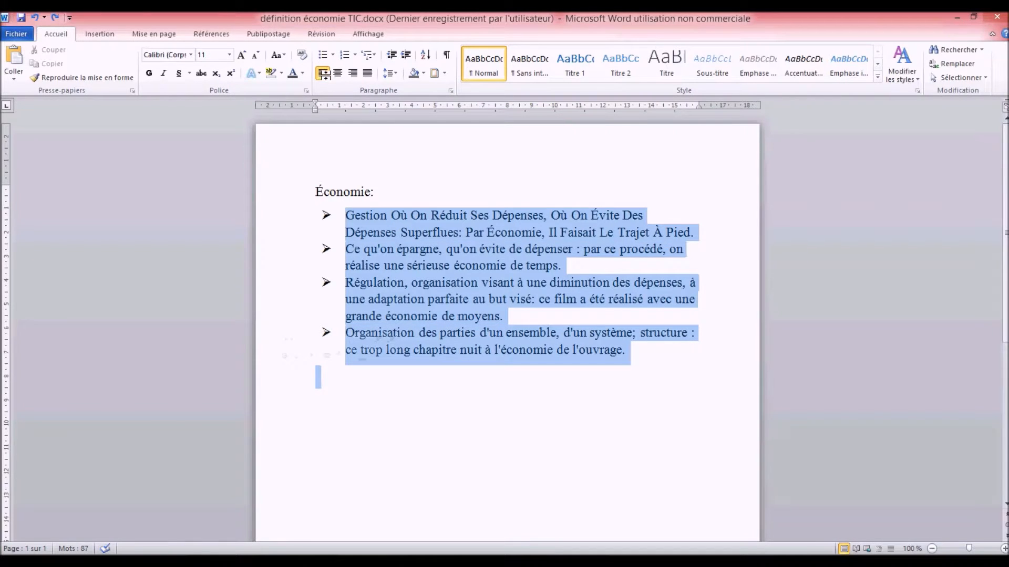
left_click(337, 74)
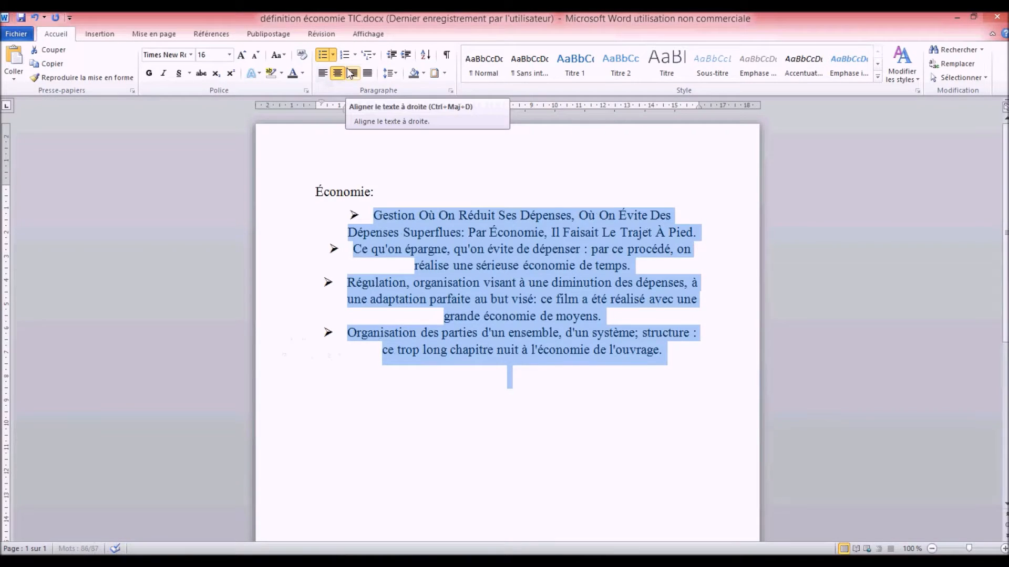
left_click(349, 73)
left_click(367, 75)
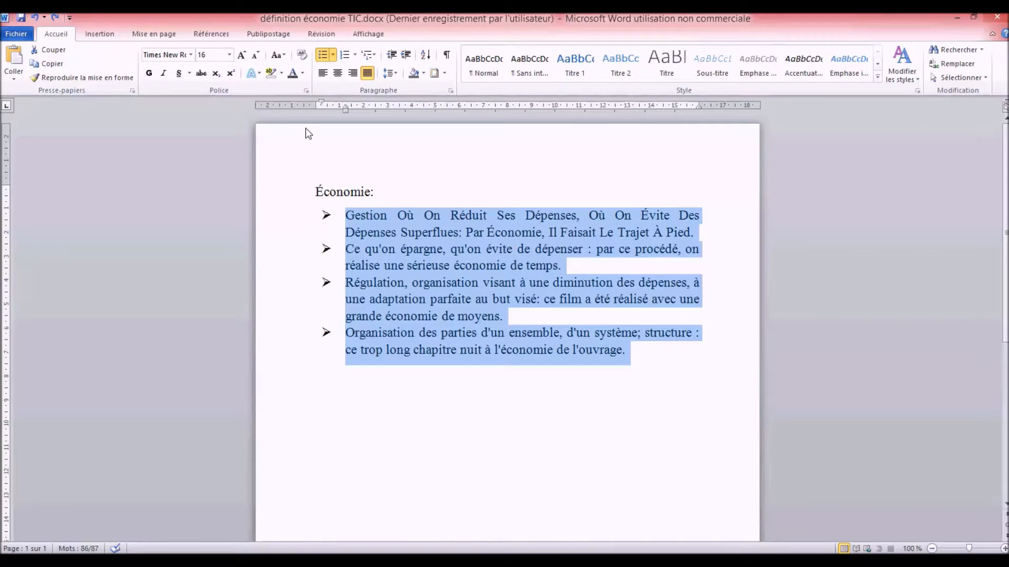
- Set the bulleted paragraphs' line spacing to 1,5 ligne through the paragraph spacing options
left_click(398, 77)
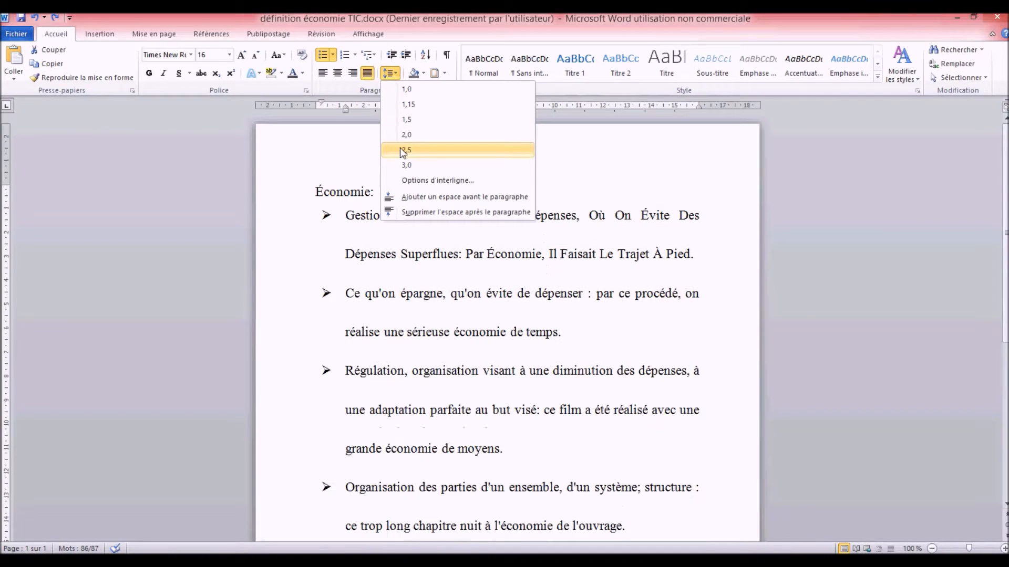
left_click(408, 181)
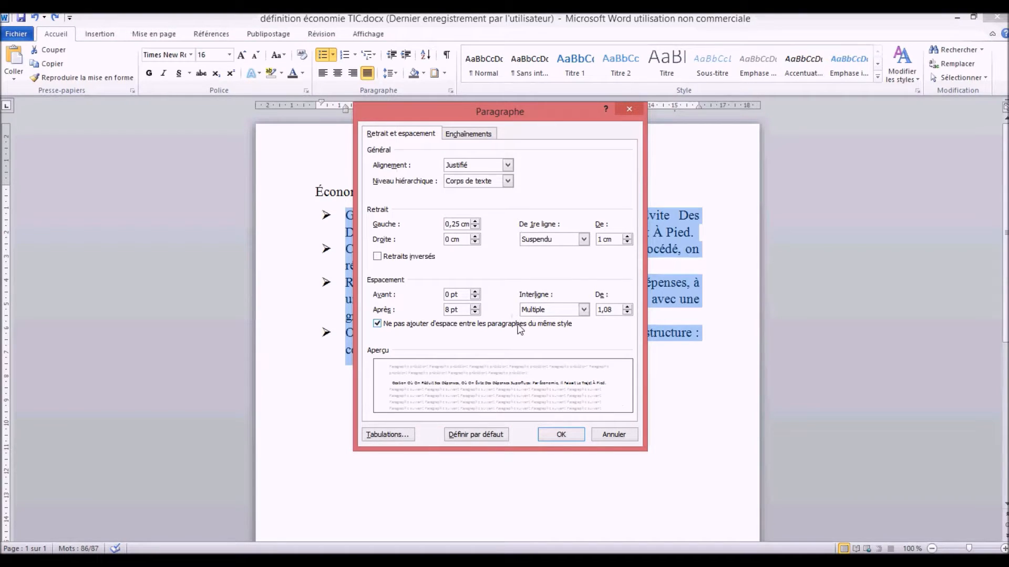
left_click(550, 310)
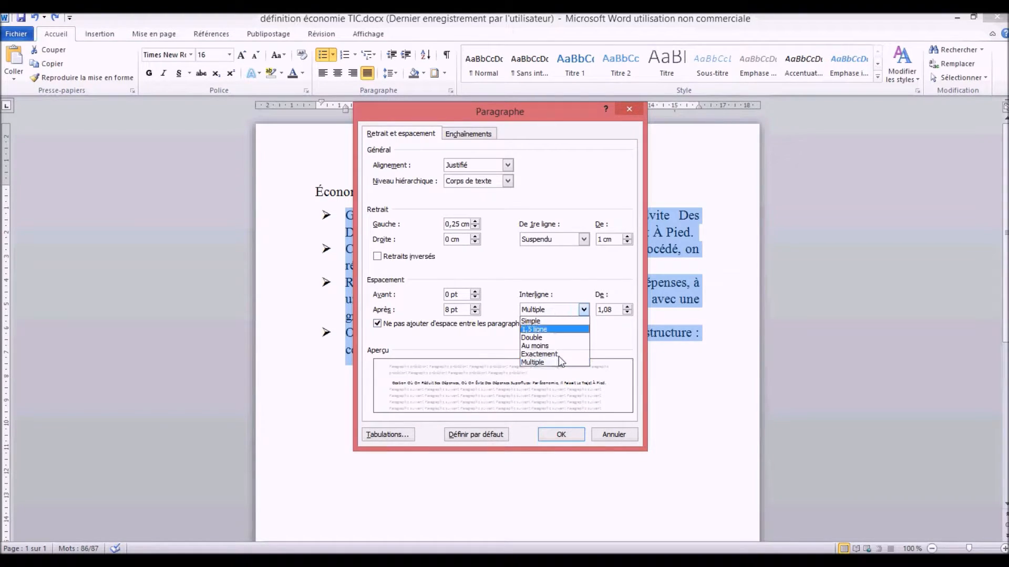
left_click(546, 329)
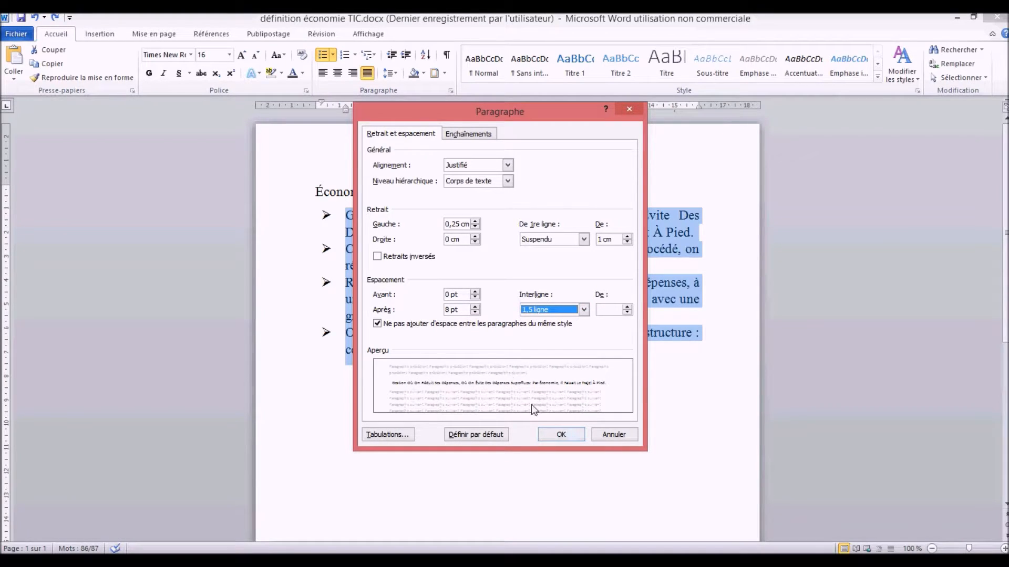
left_click(558, 434)
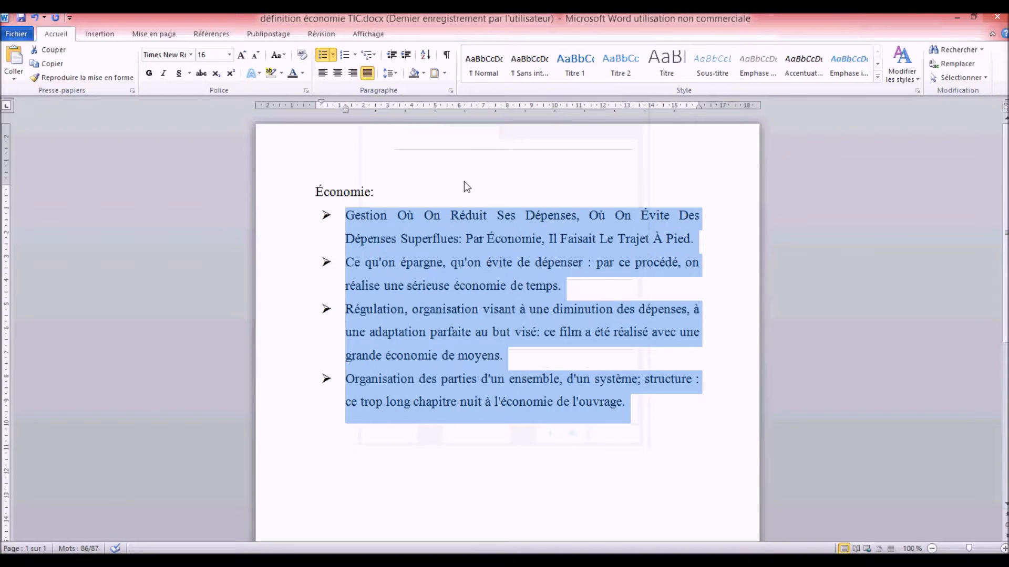
- Shade the background of the four bulleted paragraphs in standard green
left_click(424, 74)
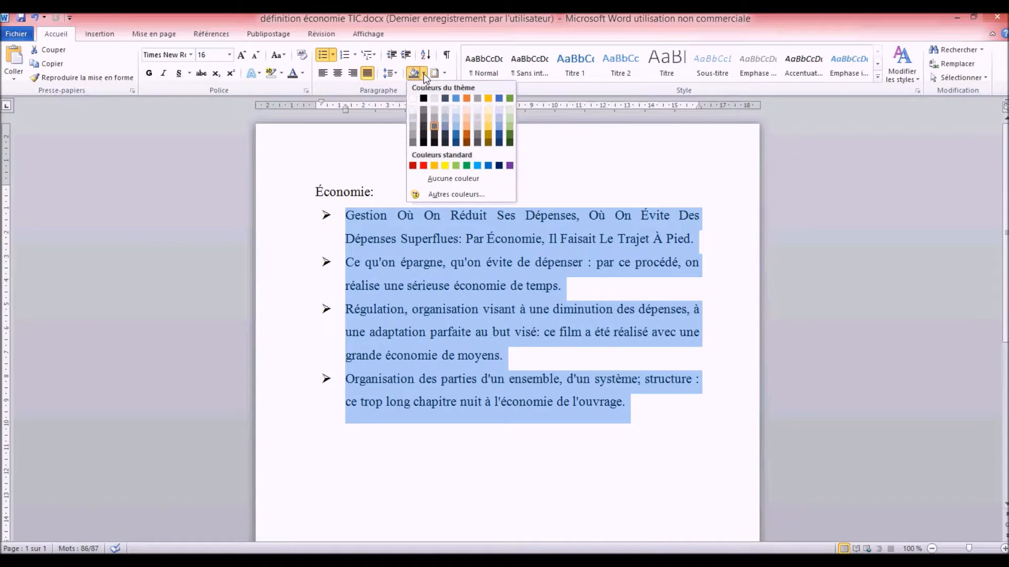
left_click(465, 166)
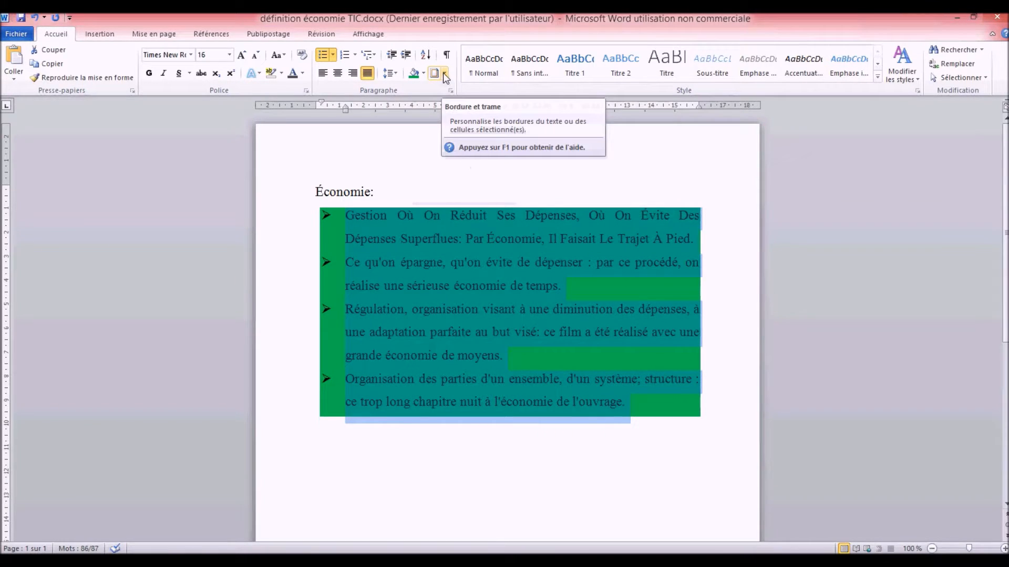
- Open the border and shading settings and choose an Encadrement page border for the whole document
left_click(444, 75)
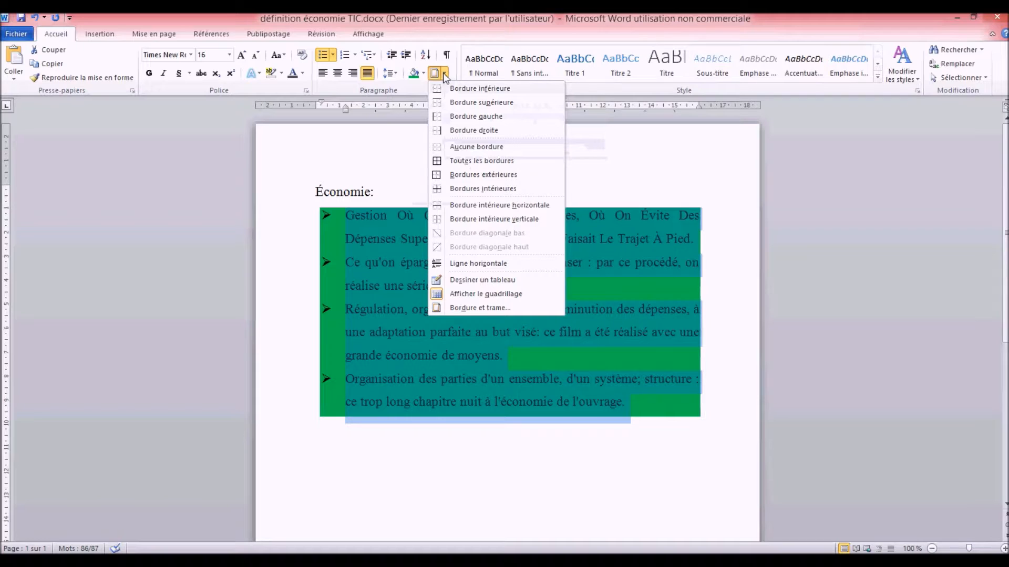
left_click(480, 309)
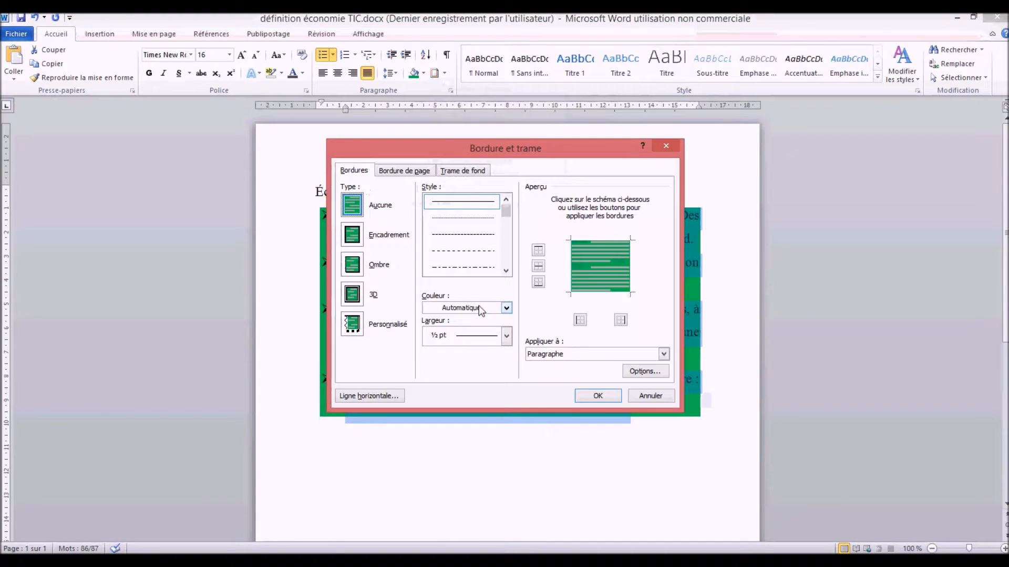
left_click(463, 168)
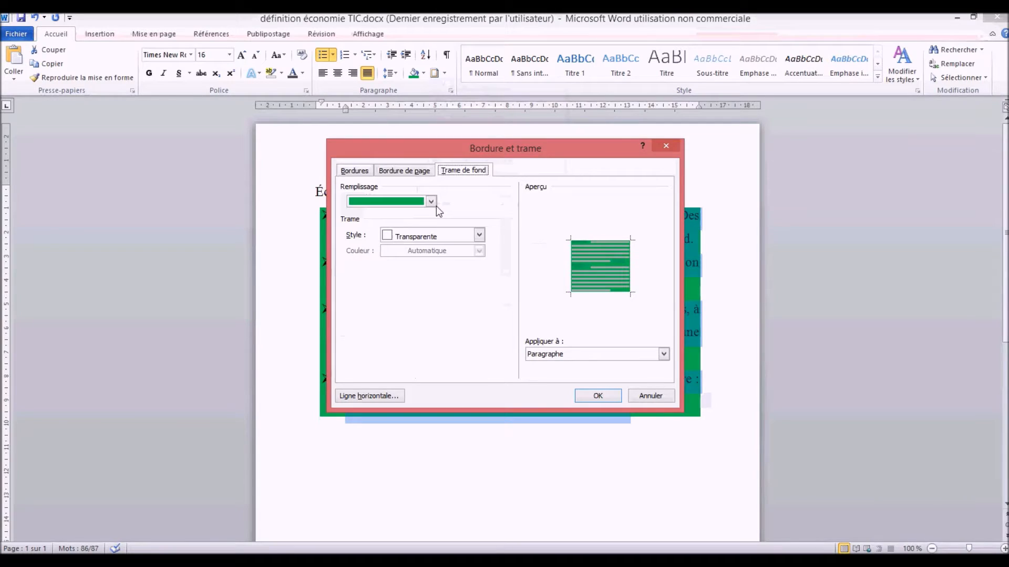
left_click(409, 172)
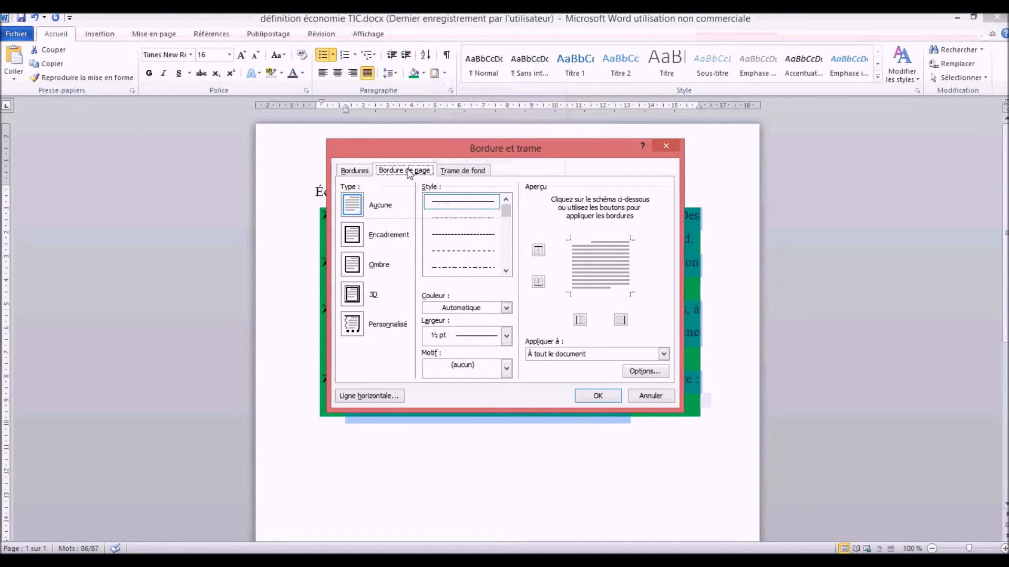
left_click(359, 238)
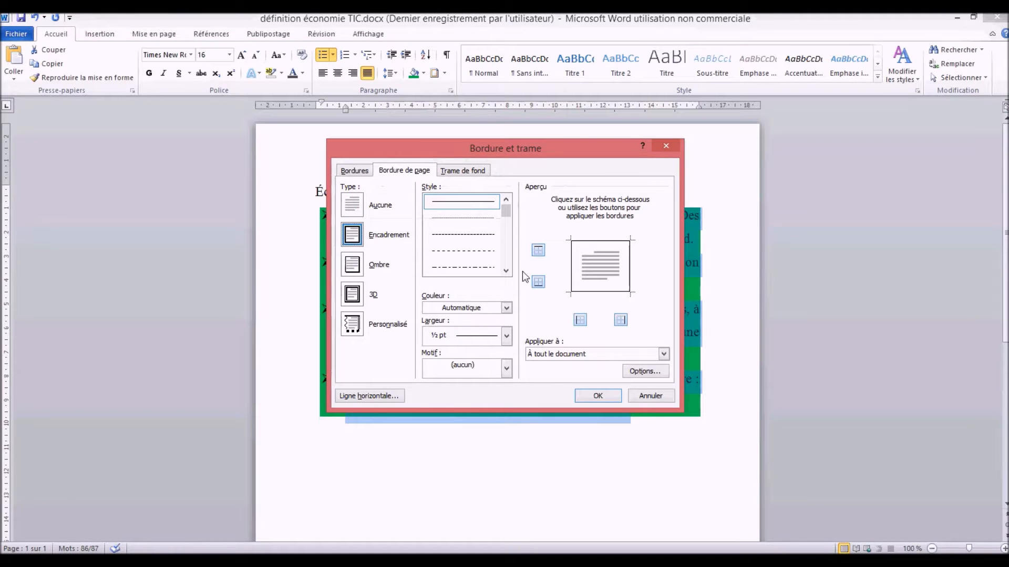
- Give the page border an orange triple line 1 ½ pt wide, apply it, and check it around the page
left_click(506, 260)
left_click(462, 252)
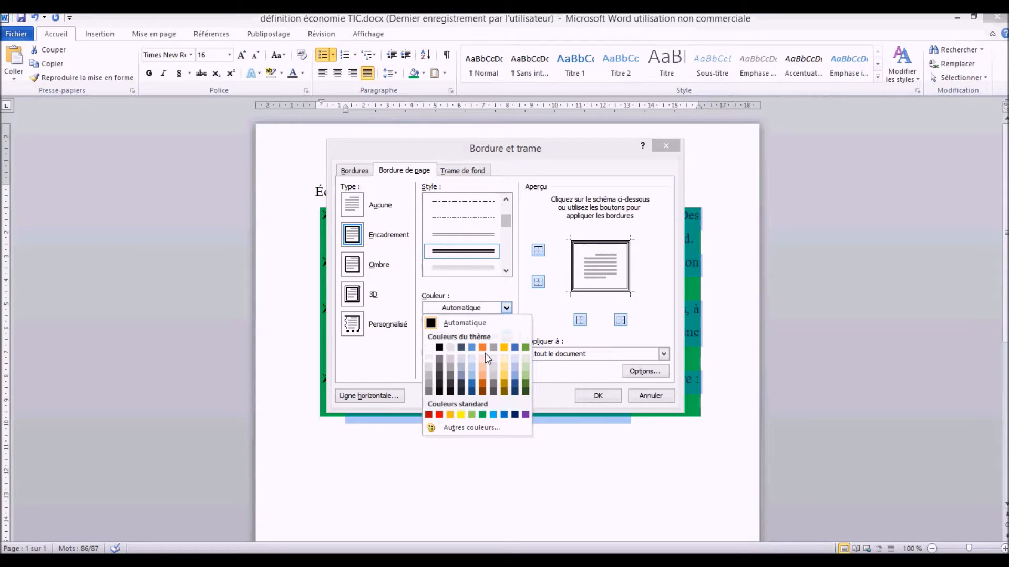
left_click(483, 347)
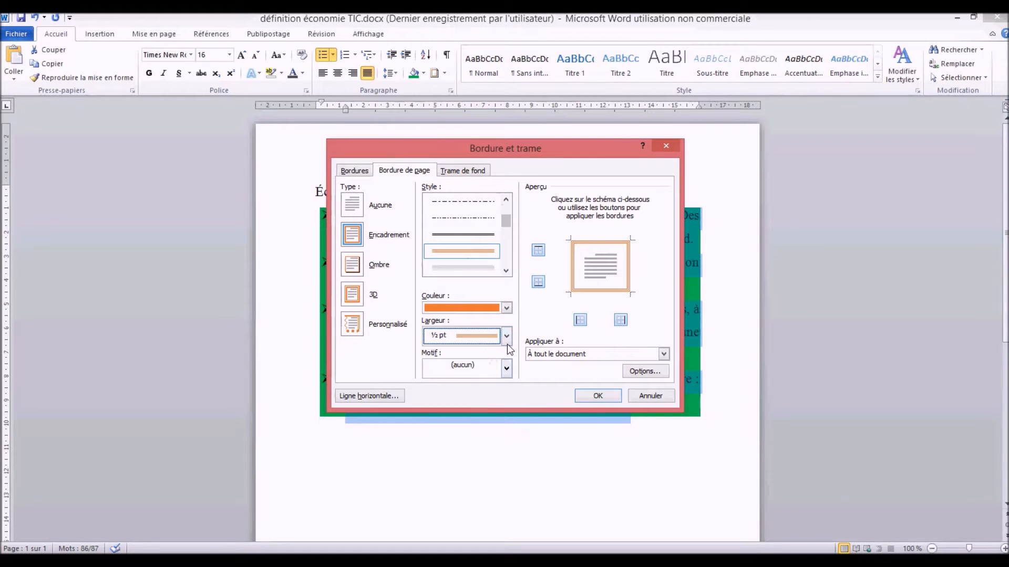
left_click(506, 341)
left_click(462, 404)
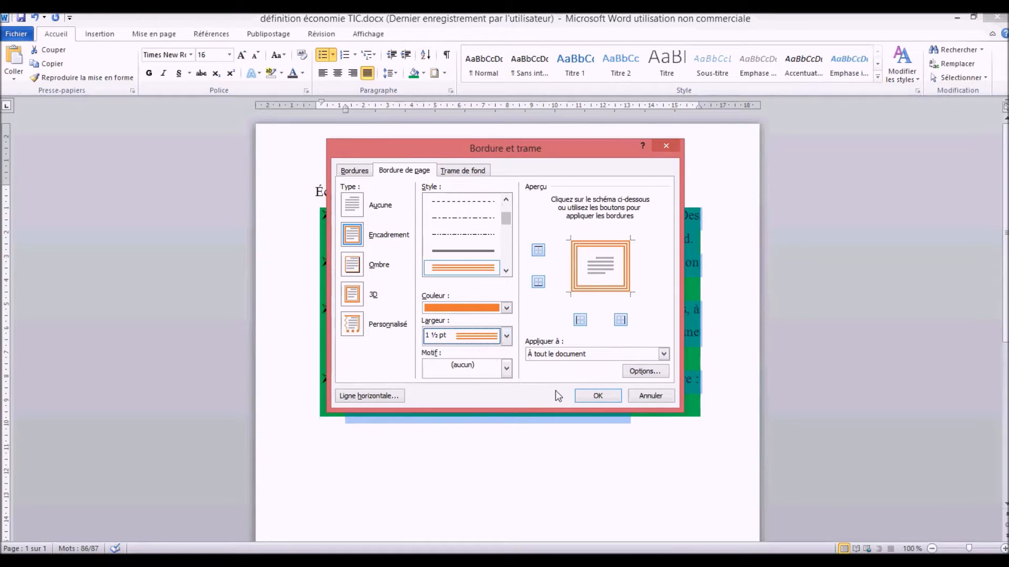
left_click(598, 396)
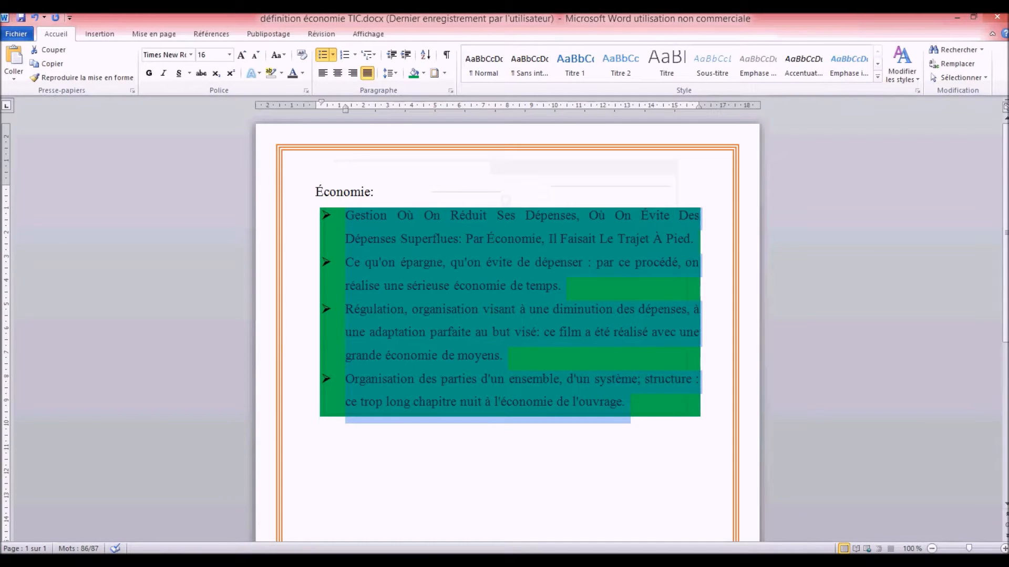
scroll(507, 326, "down", 6)
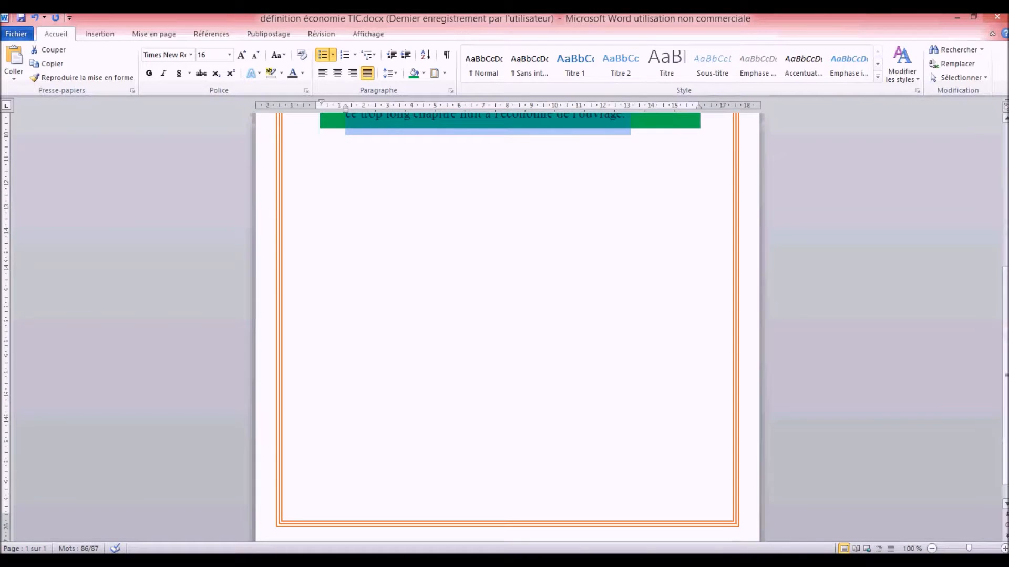
scroll(507, 325, "up", 2)
scroll(507, 315, "up", 4)
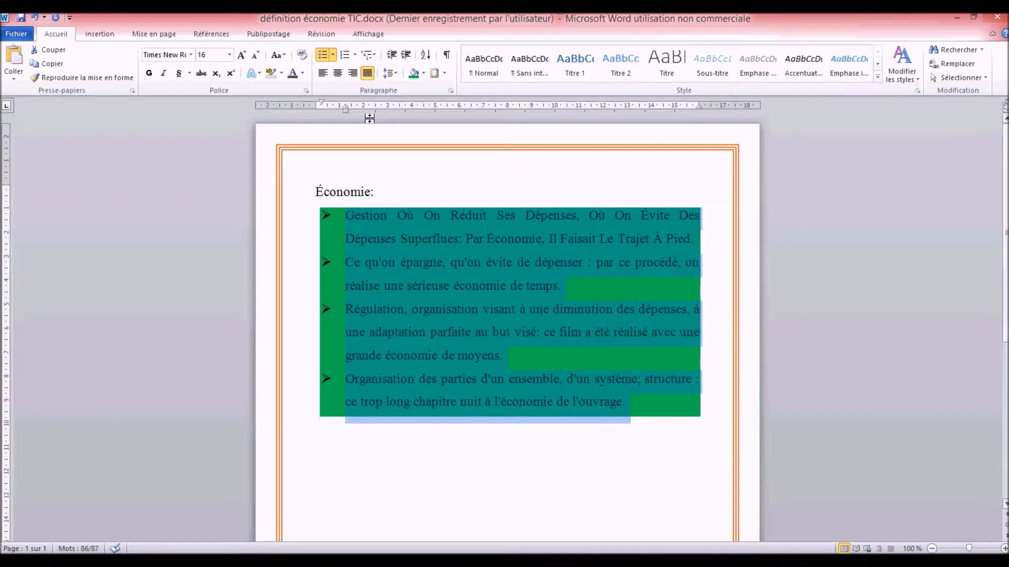
- Choose an Encadrement border with a double-line style for the four green bulleted paragraphs
left_click(435, 71)
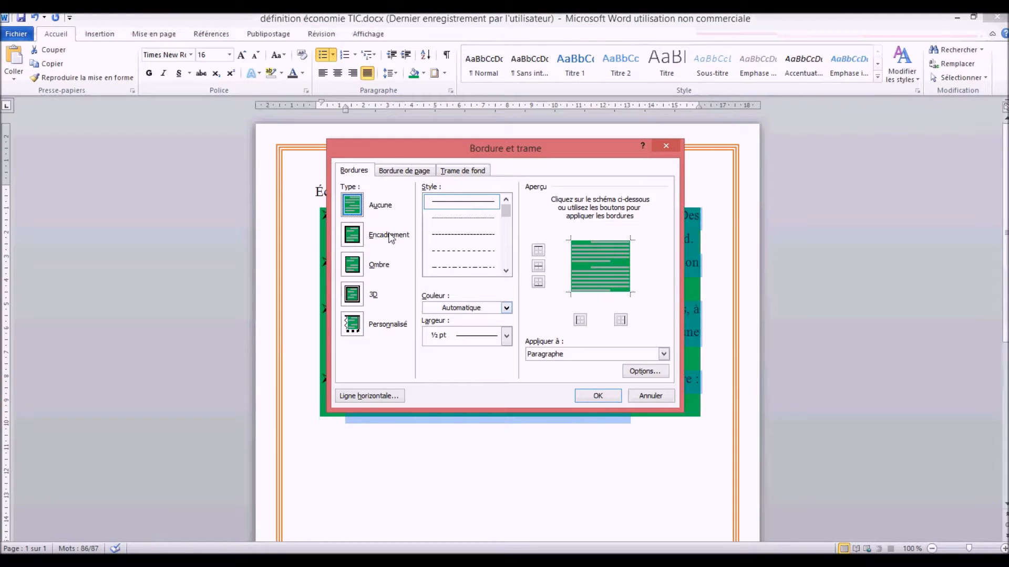
left_click(361, 240)
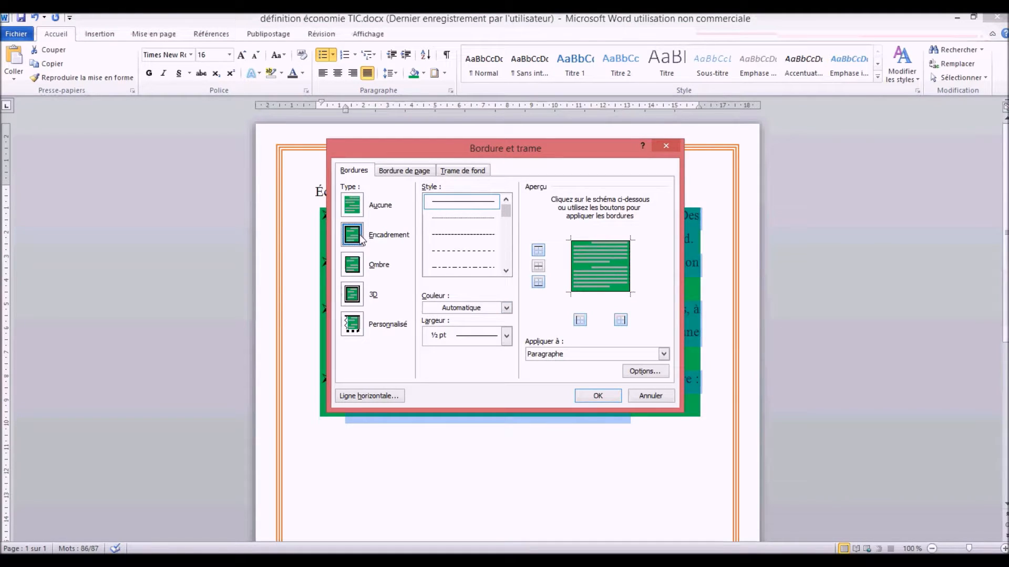
left_click(509, 254)
left_click_drag(509, 228, 475, 254)
left_click(473, 265)
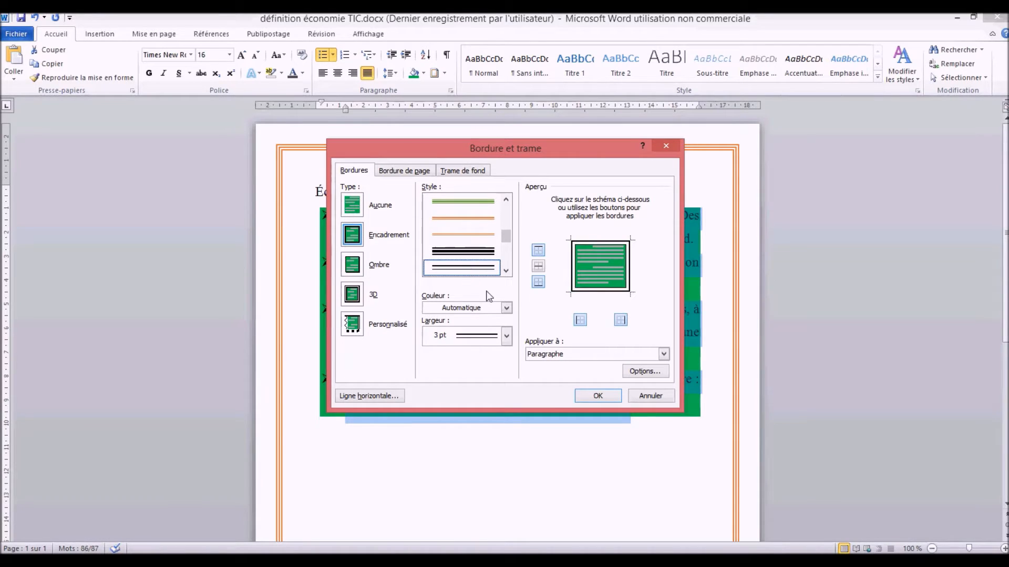
- Set the bulleted paragraphs' border to blue and 1 pt, apply it to Paragraphe, and deselect the text
left_click(491, 309)
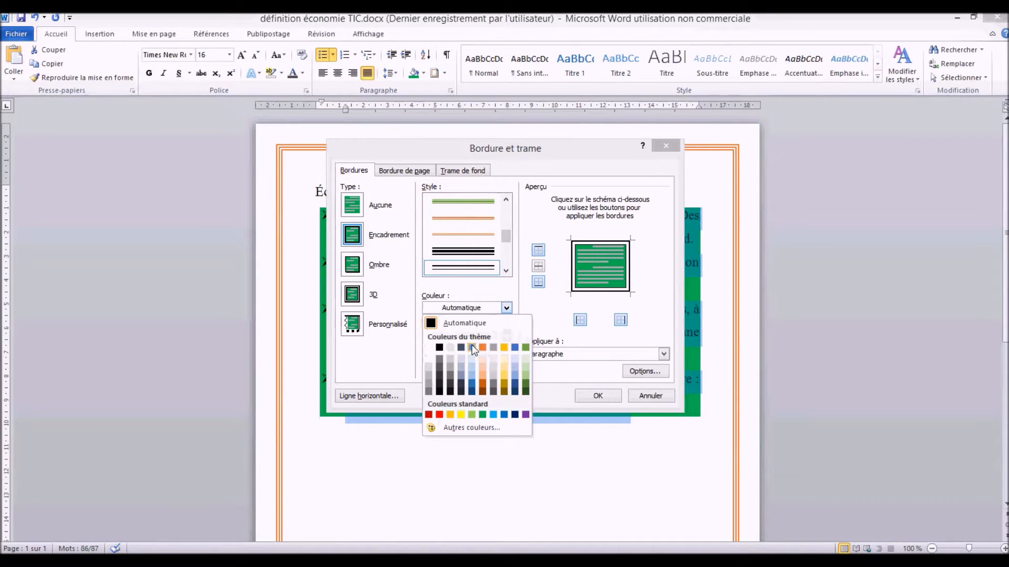
left_click(483, 344)
left_click(482, 340)
left_click(497, 398)
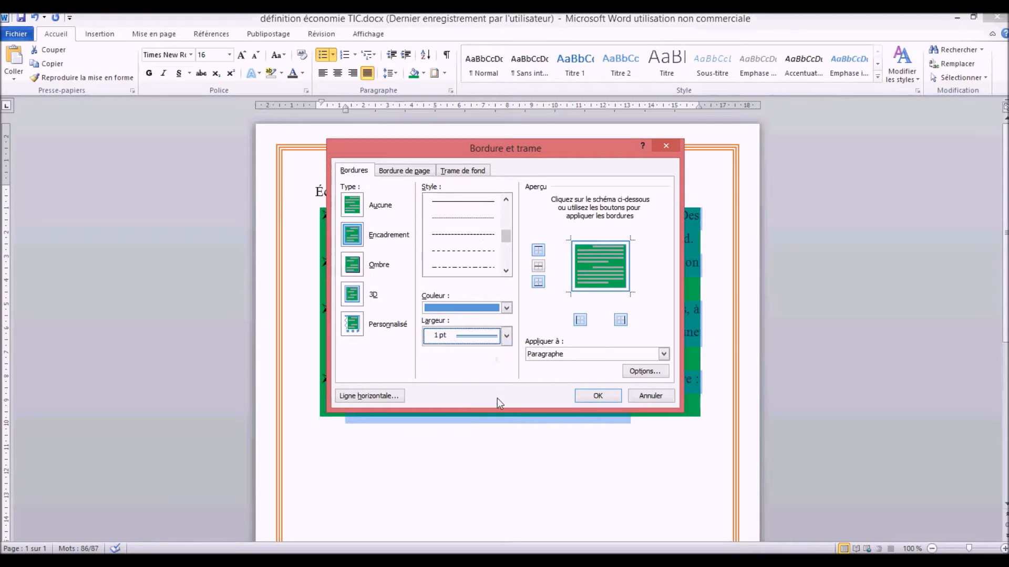
left_click(599, 355)
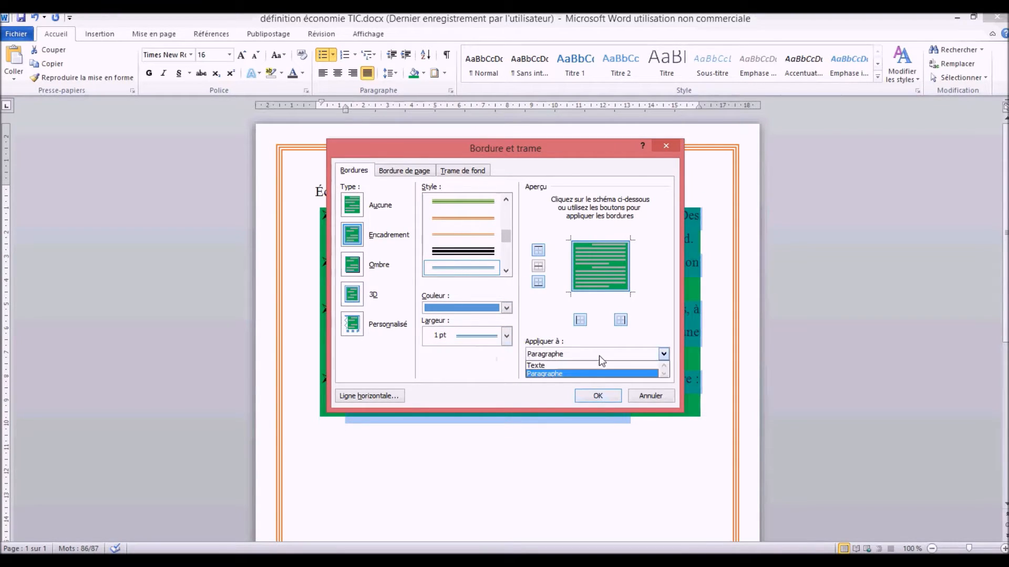
left_click(598, 392)
left_click(600, 399)
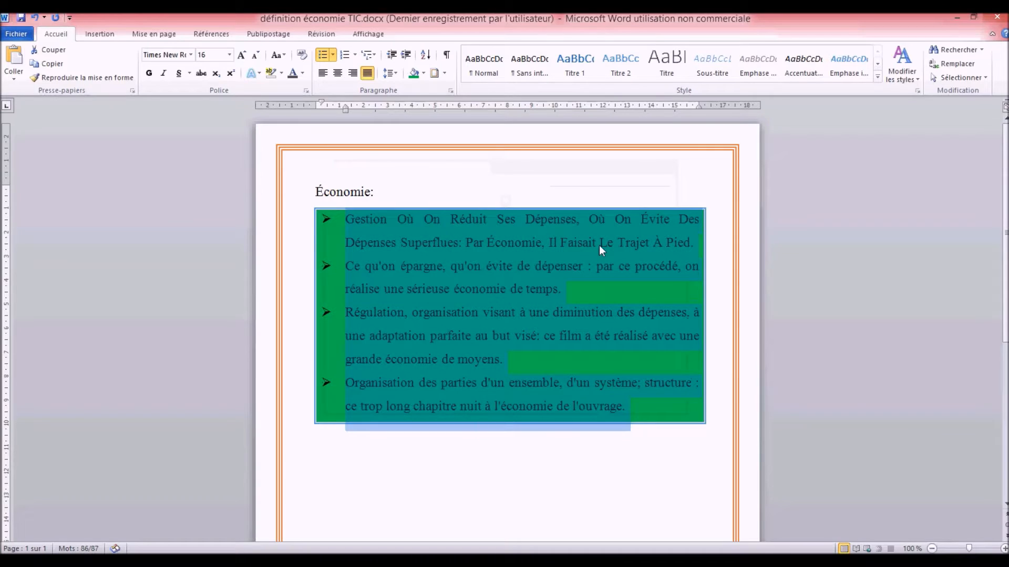
left_click(578, 192)
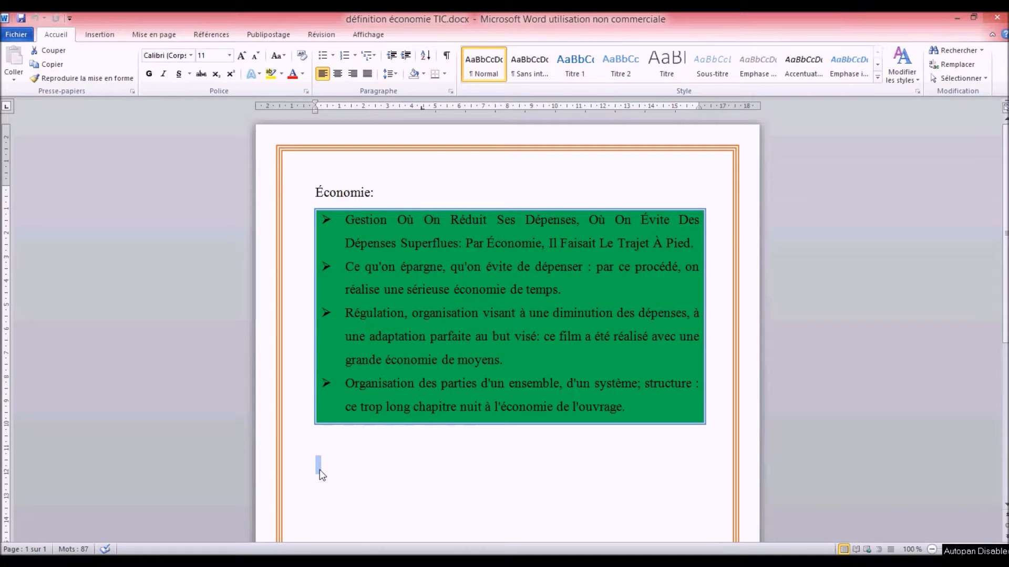
- Add a right-aligned (Droite) tab stop at 6 cm to the empty paragraph below the green box
left_click(450, 93)
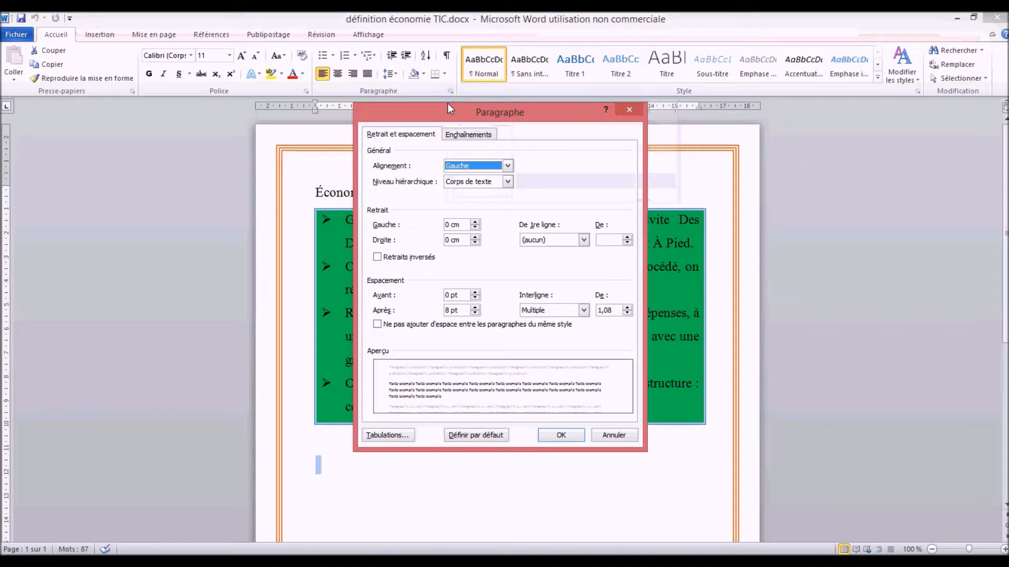
left_click(389, 436)
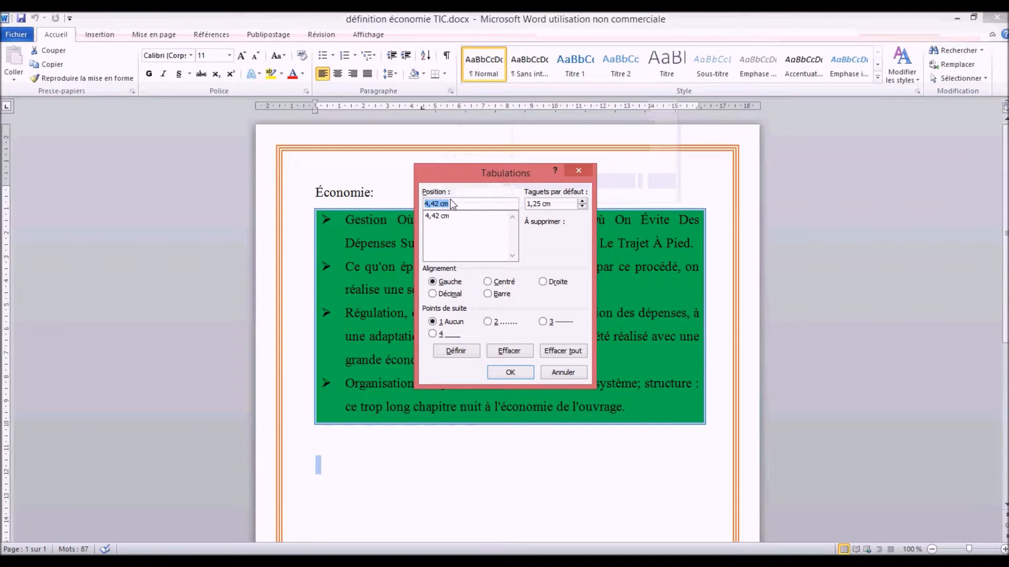
key("BackSpace")
type("6")
left_click(544, 284)
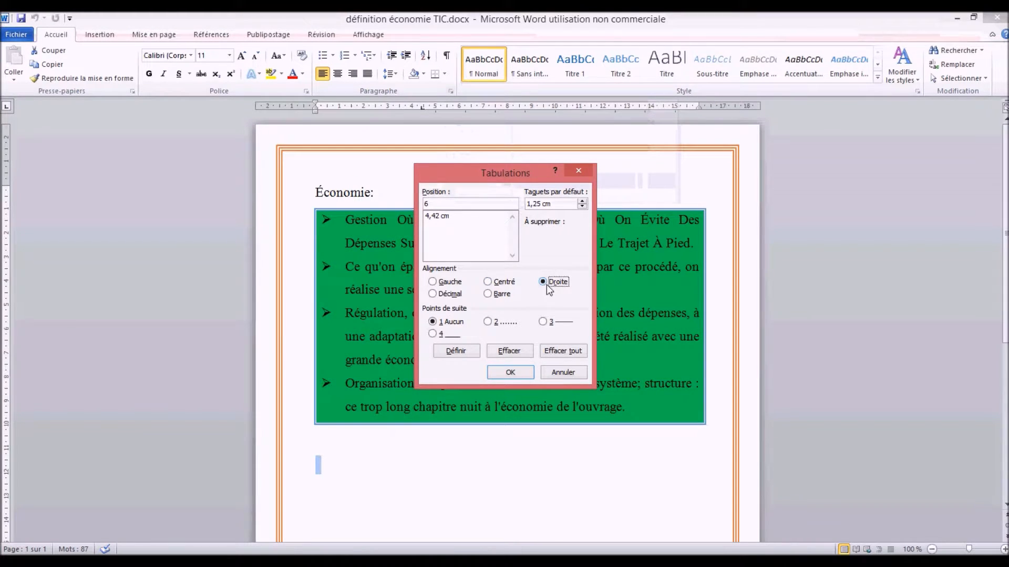
left_click(528, 377)
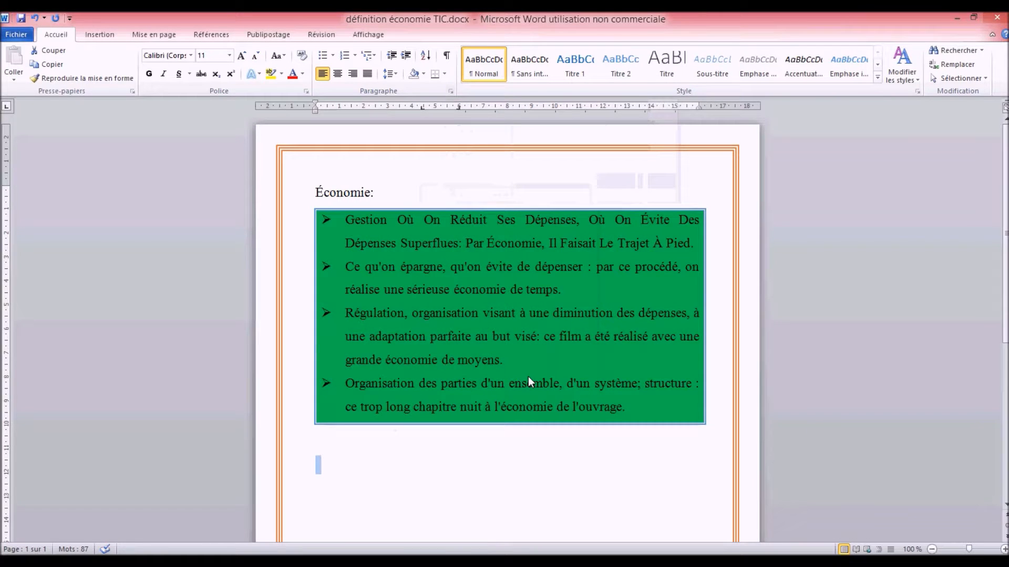
- Place the insertion point at the 4,42 cm tab stop on the empty line below the green box
left_click(418, 440)
key("Down")
key("Home")
key("End")
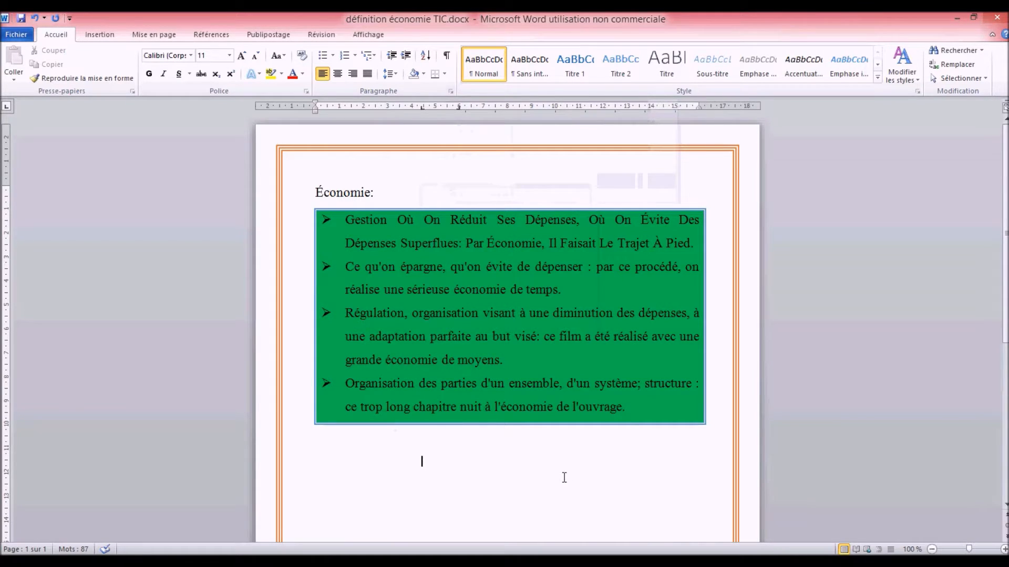
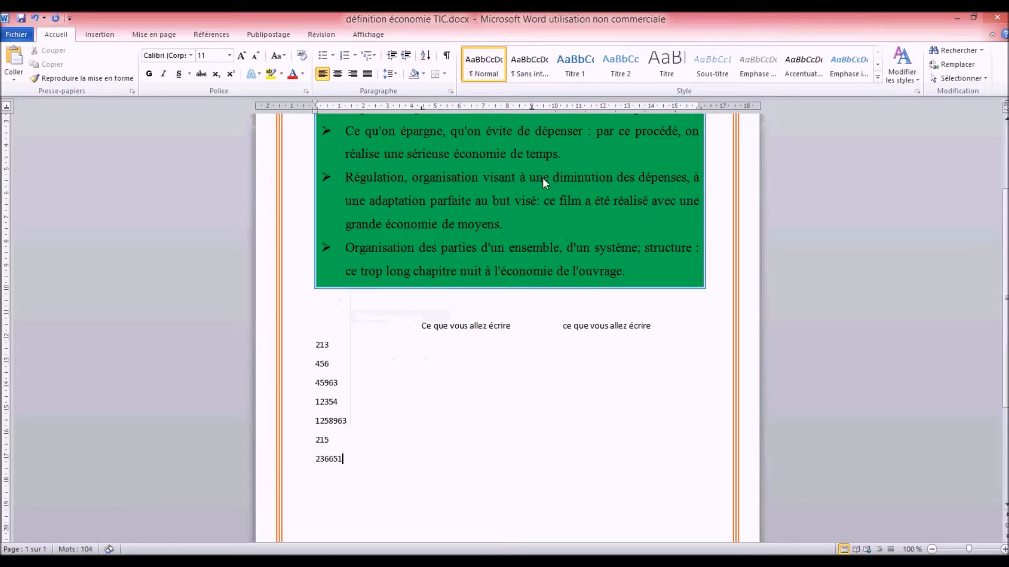
- Align the number 236651 on the centred 9 cm tab stop and remove the left tab stop before it
left_click(310, 462)
key("Tab")
left_click_drag(424, 106, 423, 134)
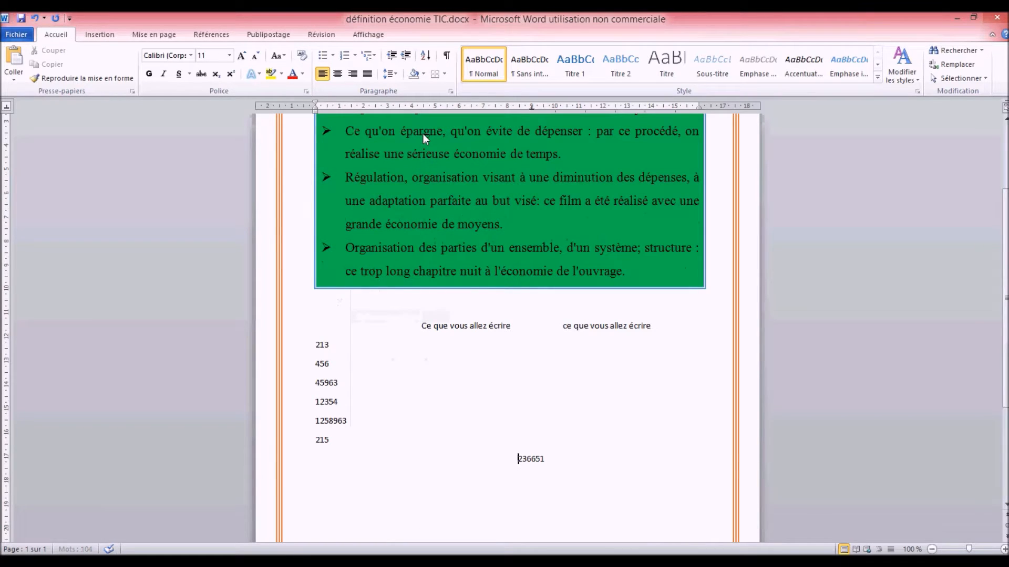
left_click(425, 105)
left_click_drag(424, 107, 423, 123)
left_click_drag(427, 154, 427, 154)
- Align the number 215 on the centred 9 cm tab stop, removing that line's left tab stop
left_click(321, 438)
left_click_drag(421, 109, 536, 96)
double_click(529, 108)
key("Return")
key("Tab")
- Align the numbers 1258963 and 12354 on the centred tab stop at 9 cm
left_click(317, 422)
left_click_drag(422, 109, 531, 107)
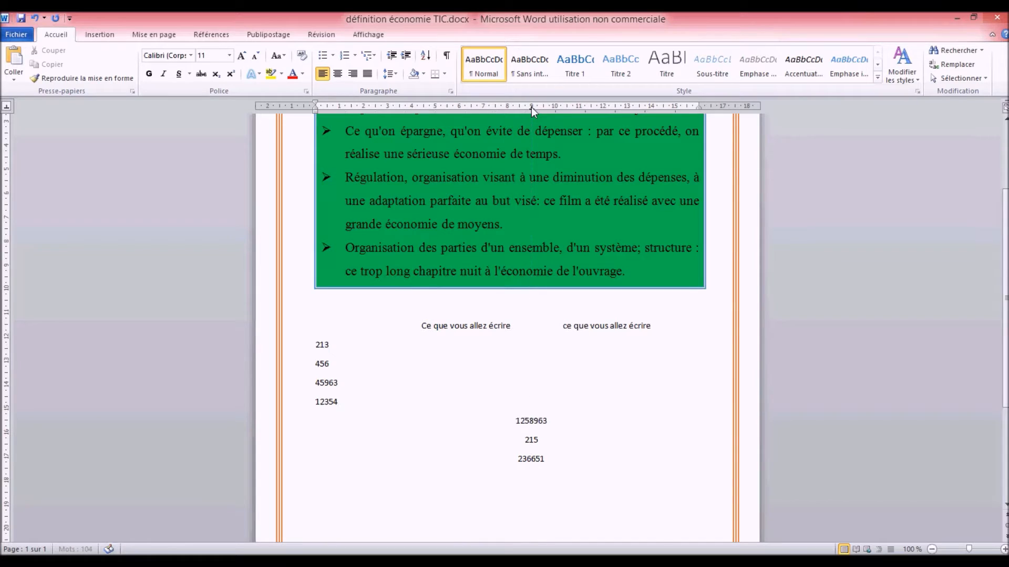
left_click(317, 401)
left_click_drag(532, 105, 531, 108)
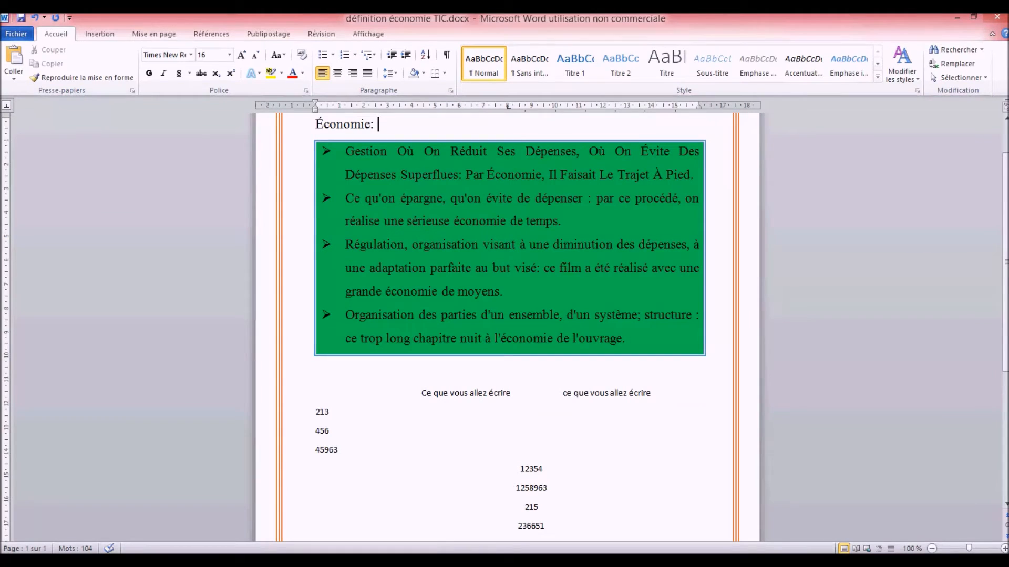
- Search the document for "économie" and jump to the second, the last and the first occurrence
left_click(945, 51)
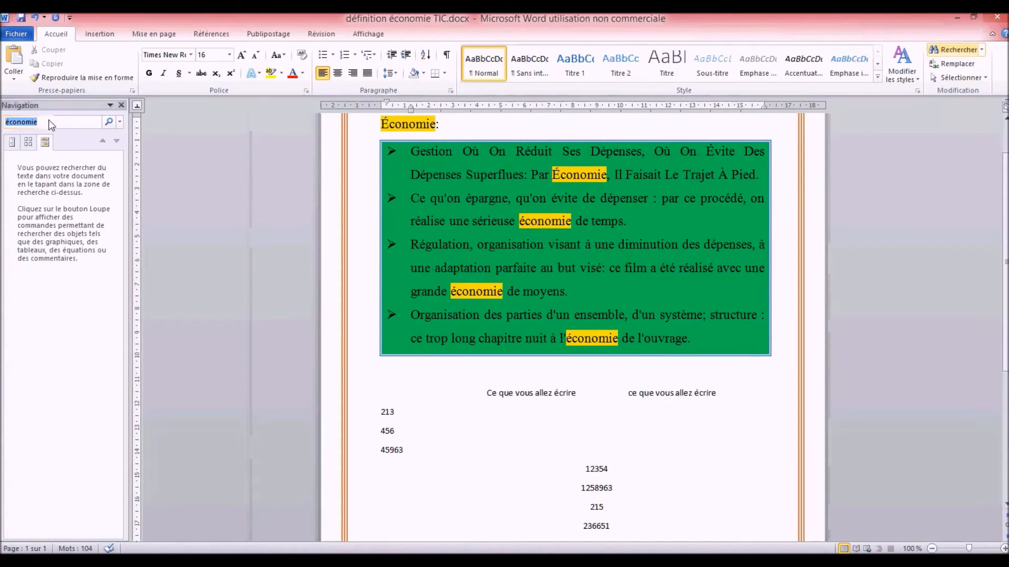
key("Return")
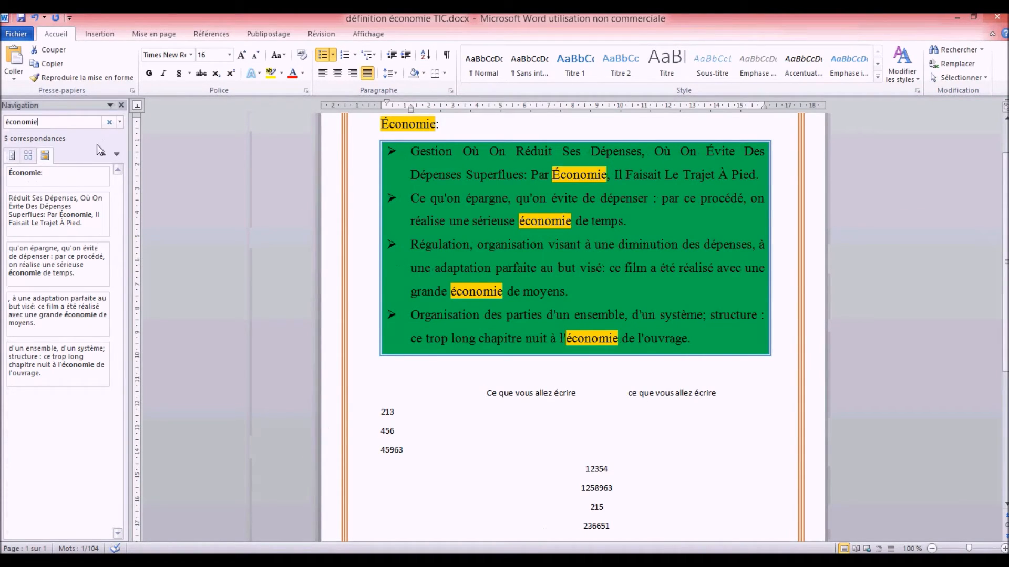
left_click(69, 209)
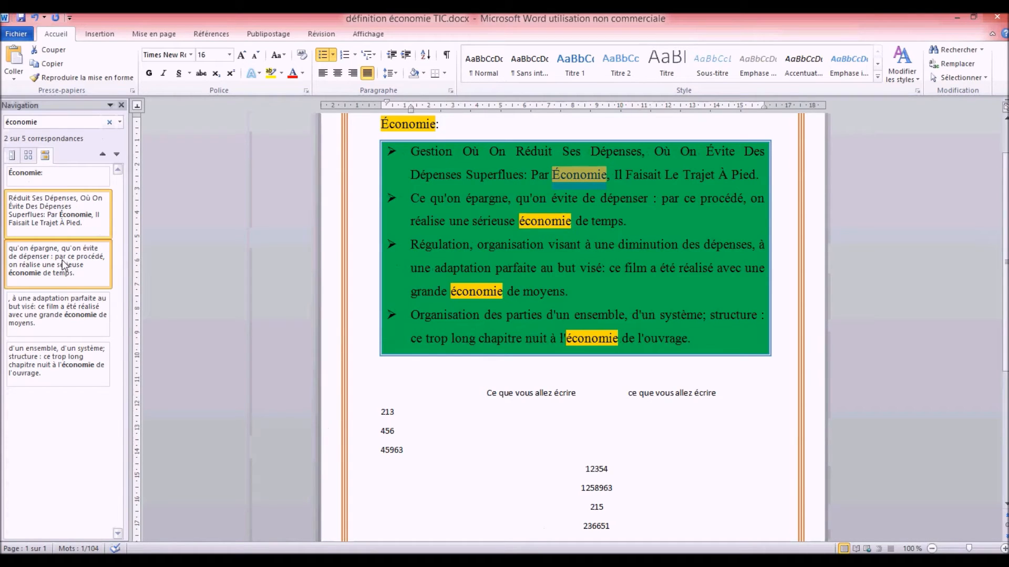
left_click(58, 362)
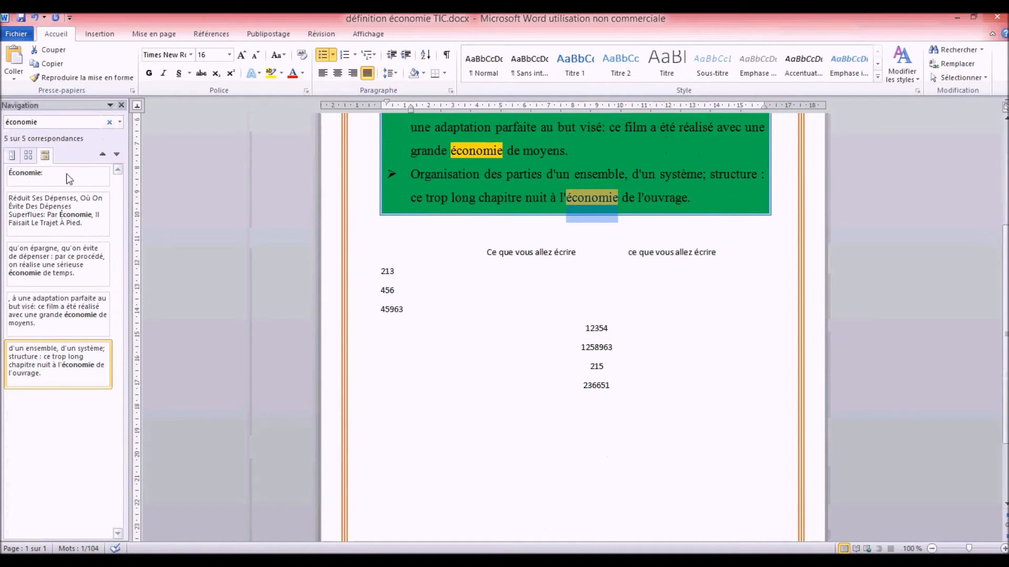
left_click(67, 173)
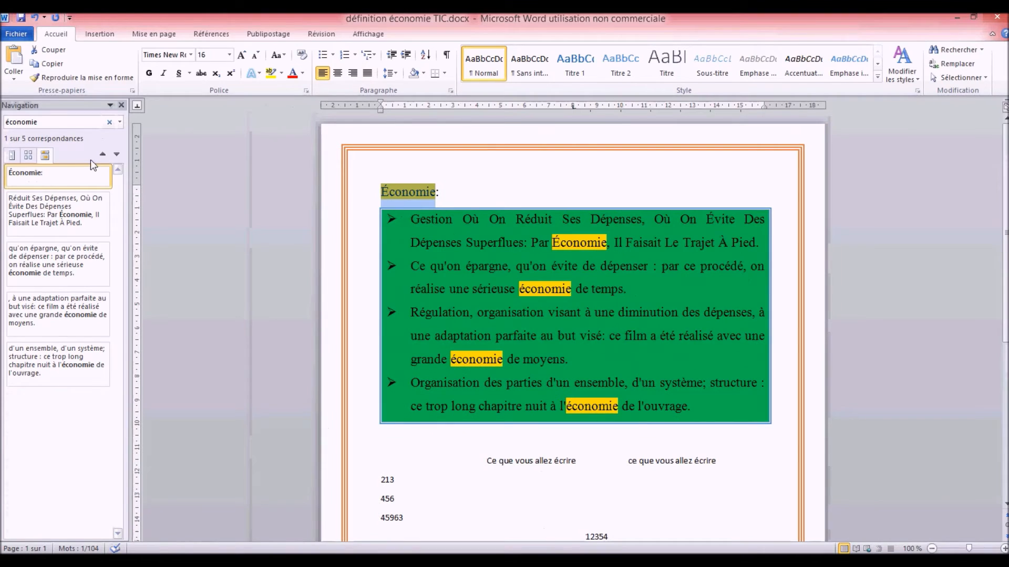
- Go forward through the "économie" matches one by one, from the title to the last bulleted paragraph
left_click(117, 154)
left_click(117, 154)
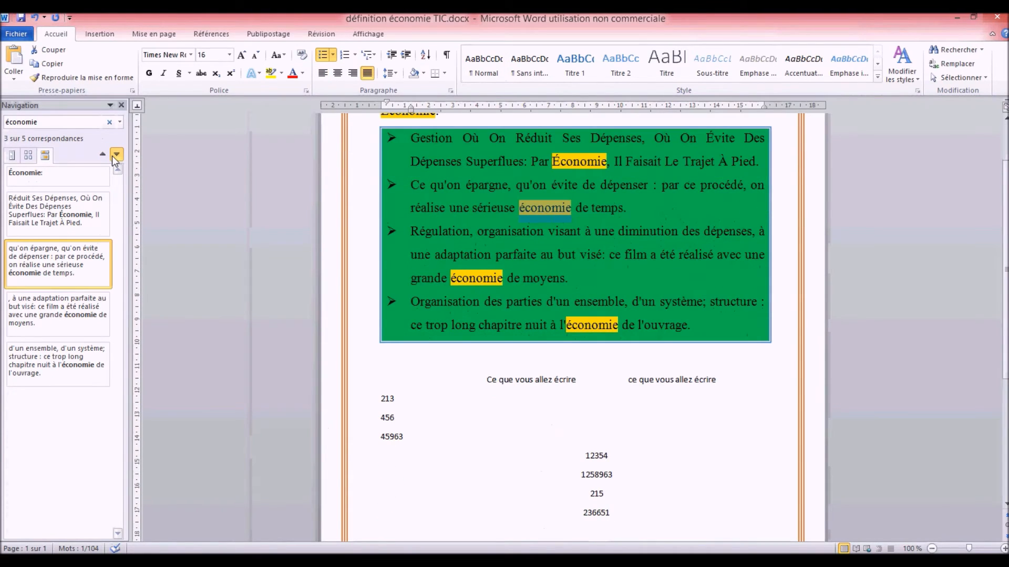
left_click(116, 154)
left_click(117, 154)
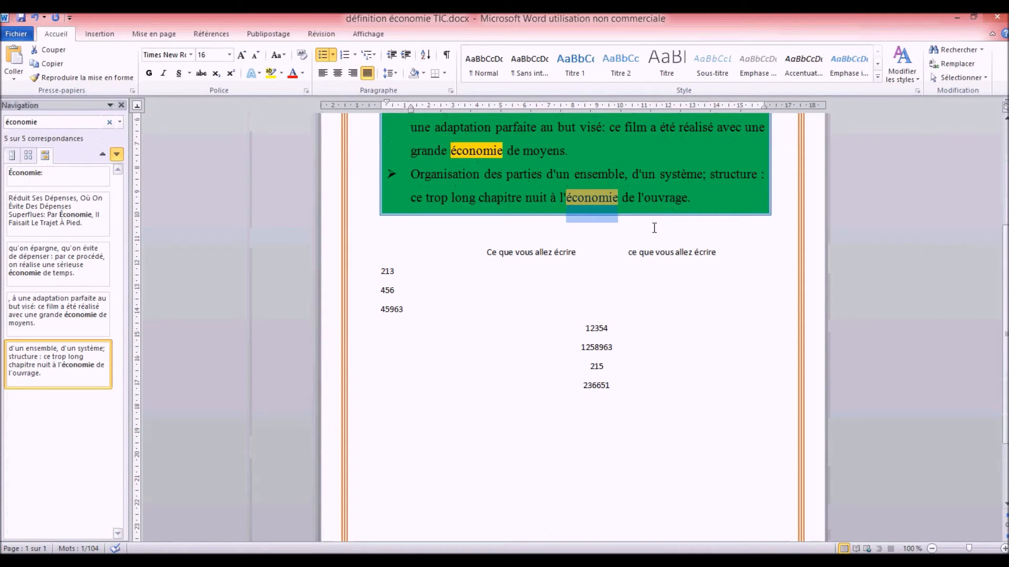
- Undo the centred tab alignment of the number 12354 and close the search navigation
scroll(653, 228, "up", 1)
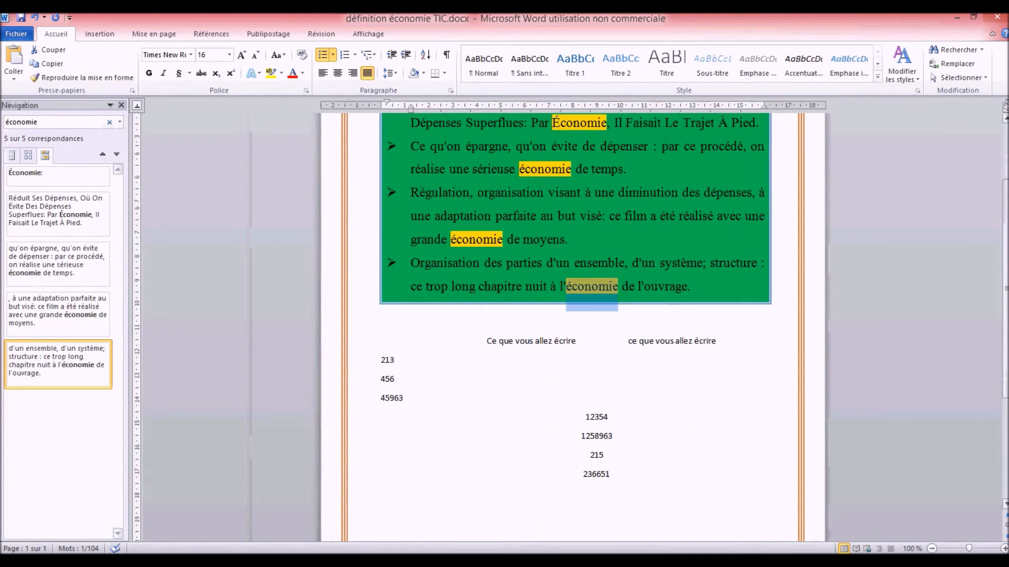
scroll(225, 201, "up", 2)
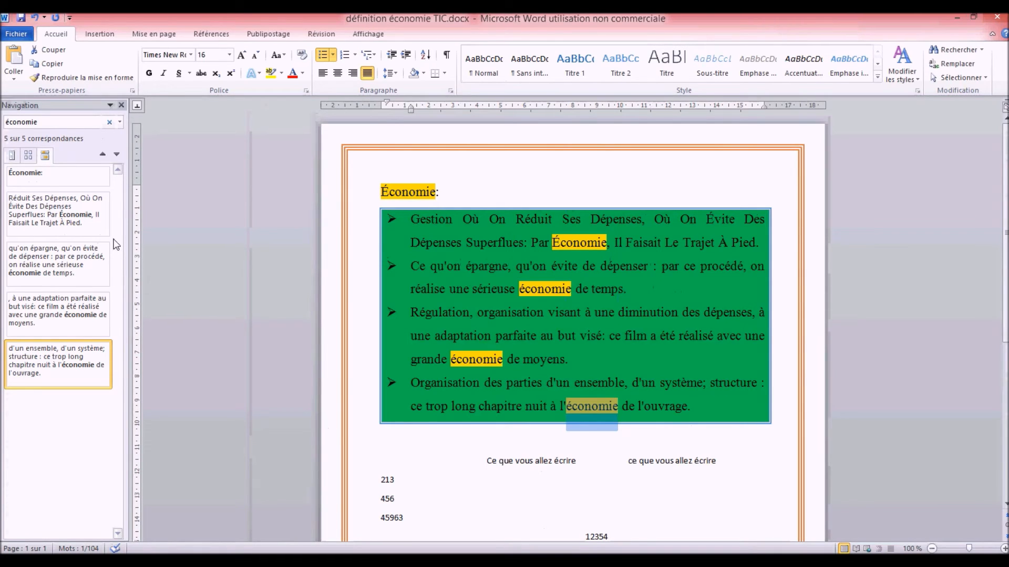
key("ctrl+z")
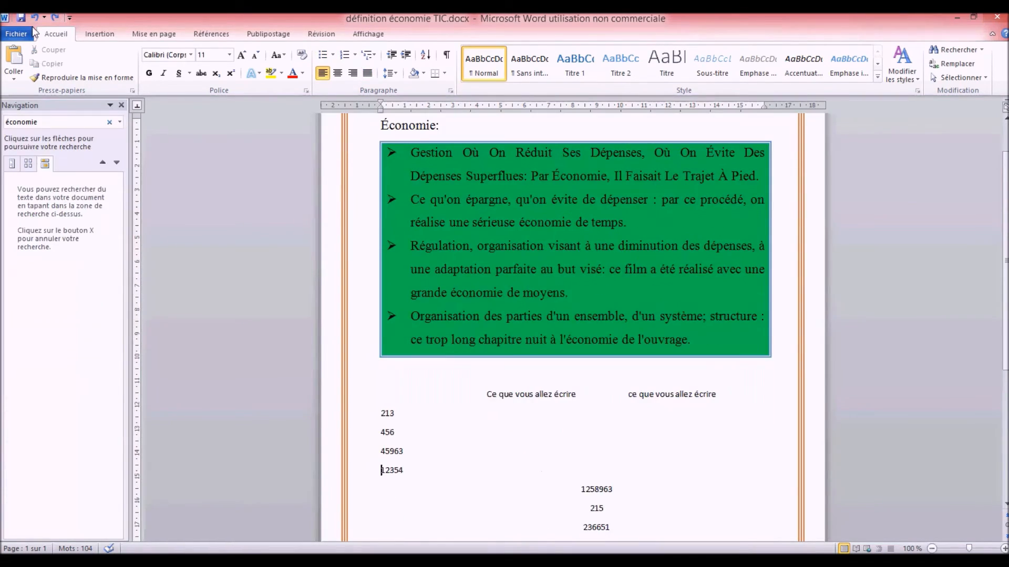
left_click(121, 105)
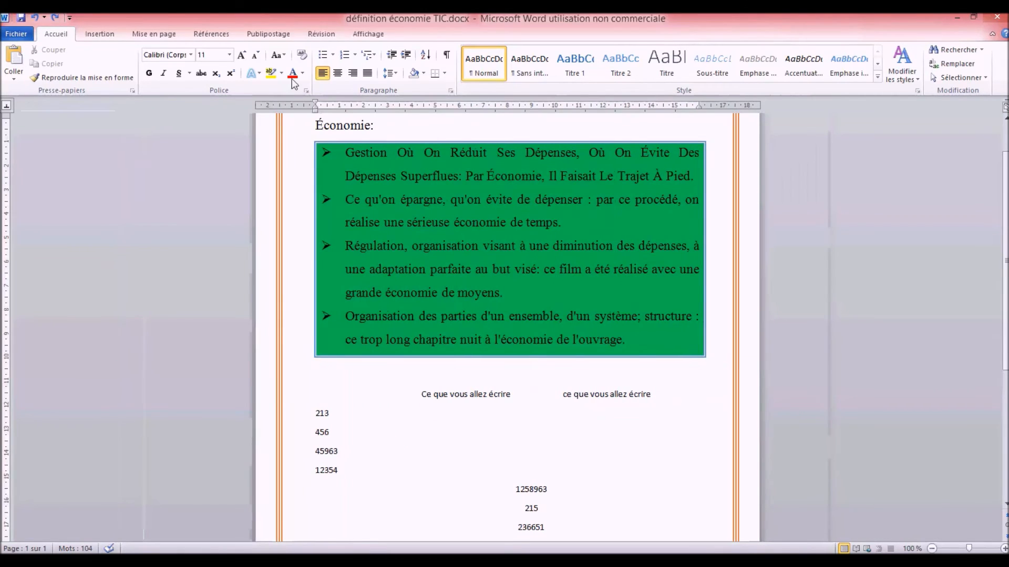
- Replace every "Économie" in the document with "finance" and select the replaced word in the third bulleted paragraph
left_click(952, 64)
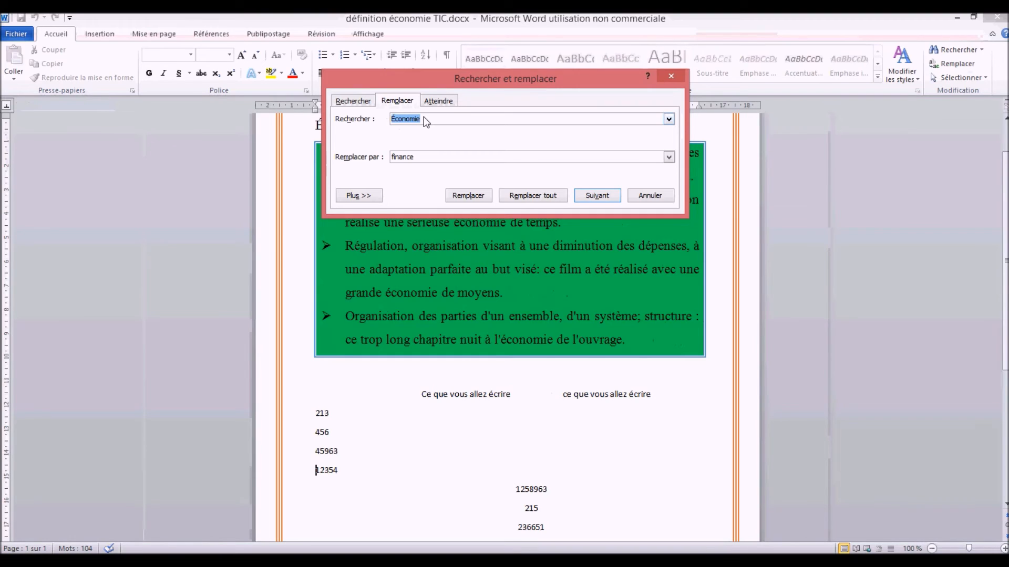
left_click(423, 118)
left_click(515, 198)
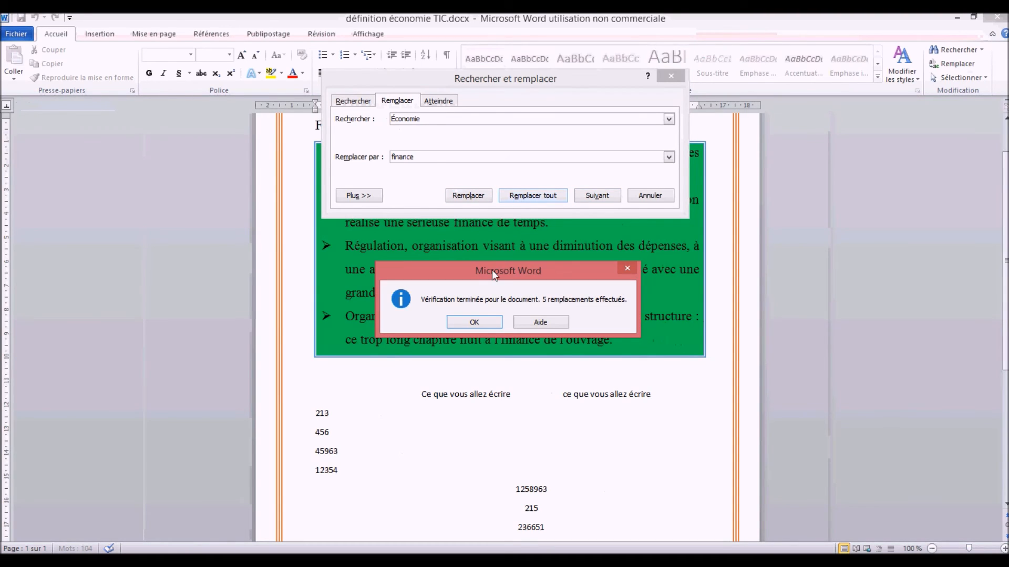
left_click(480, 325)
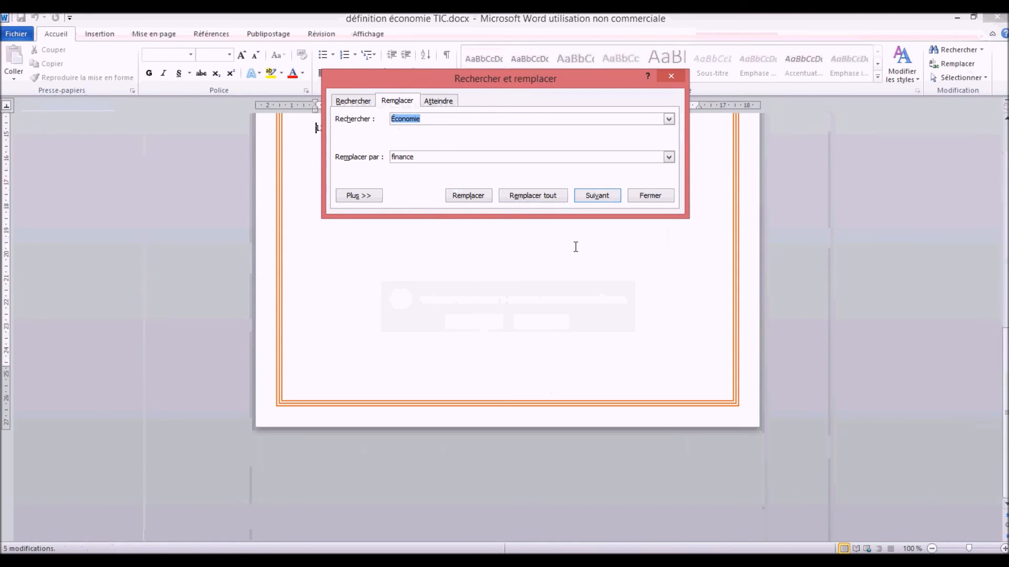
left_click(638, 197)
scroll(621, 251, "up", 5)
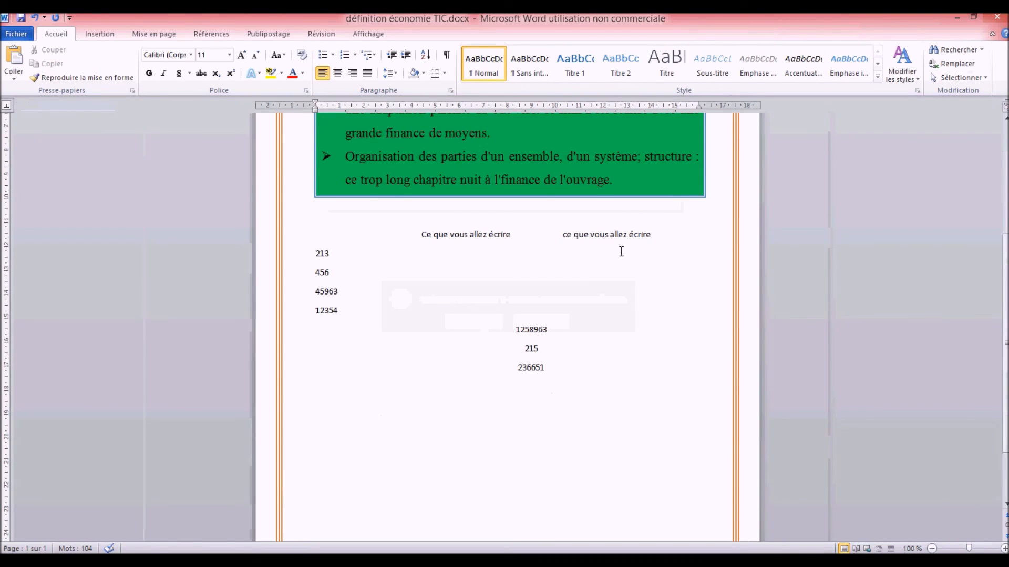
scroll(621, 252, "up", 4)
double_click(503, 353)
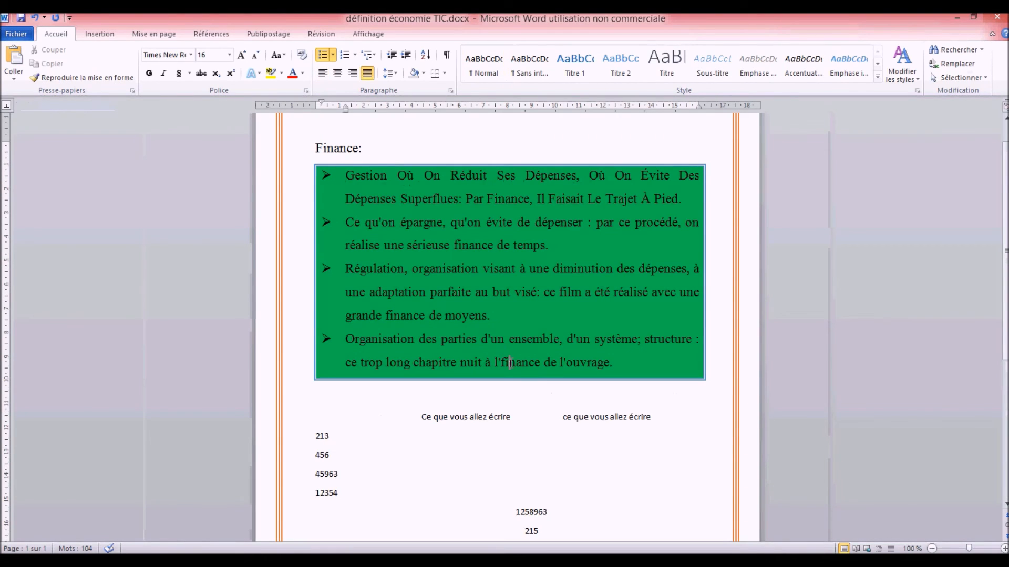
double_click(406, 316)
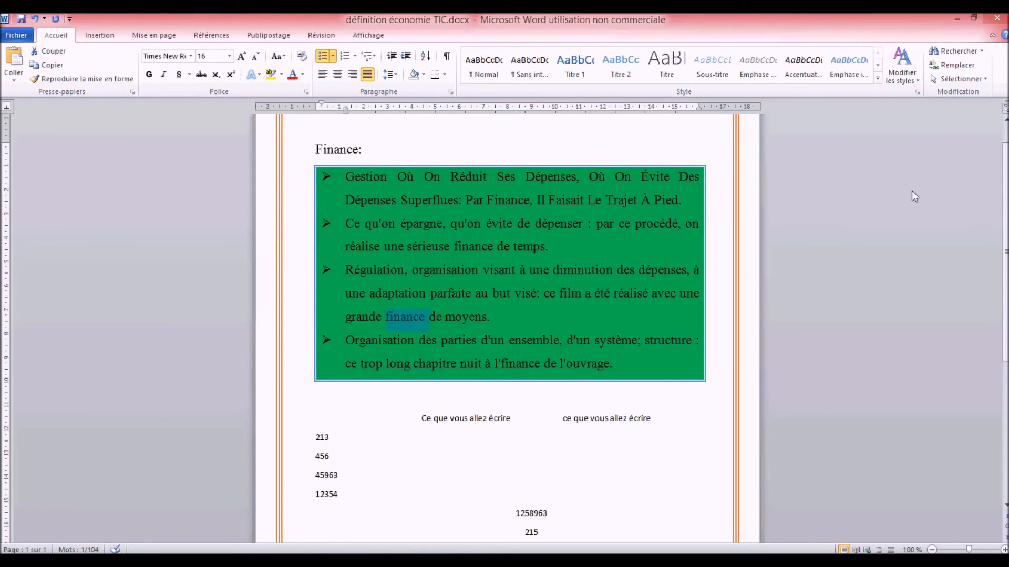
- Select the whole document with Select All, deselect it, and select all lines again manually from the title to the last number
left_click(944, 79)
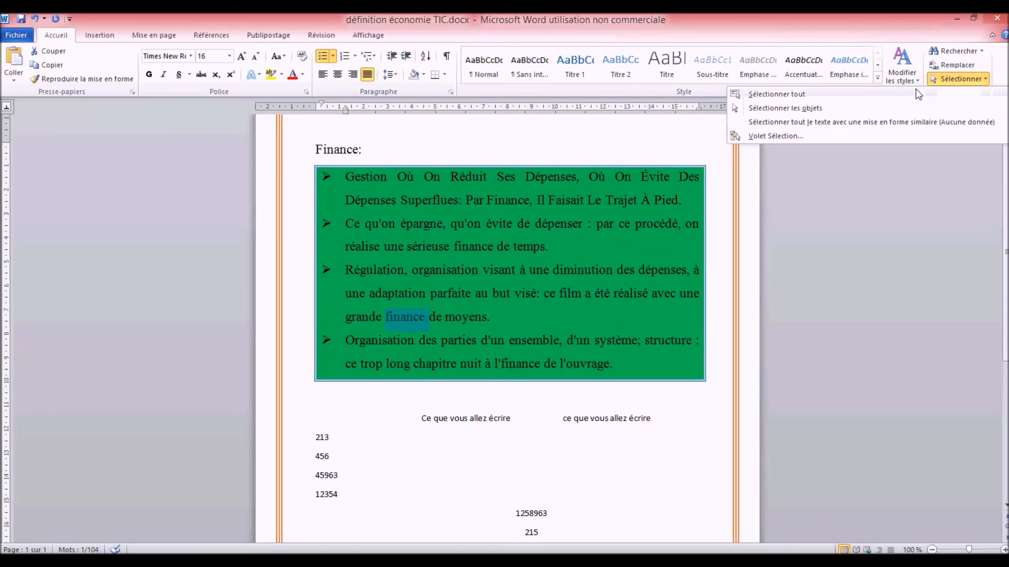
left_click(785, 95)
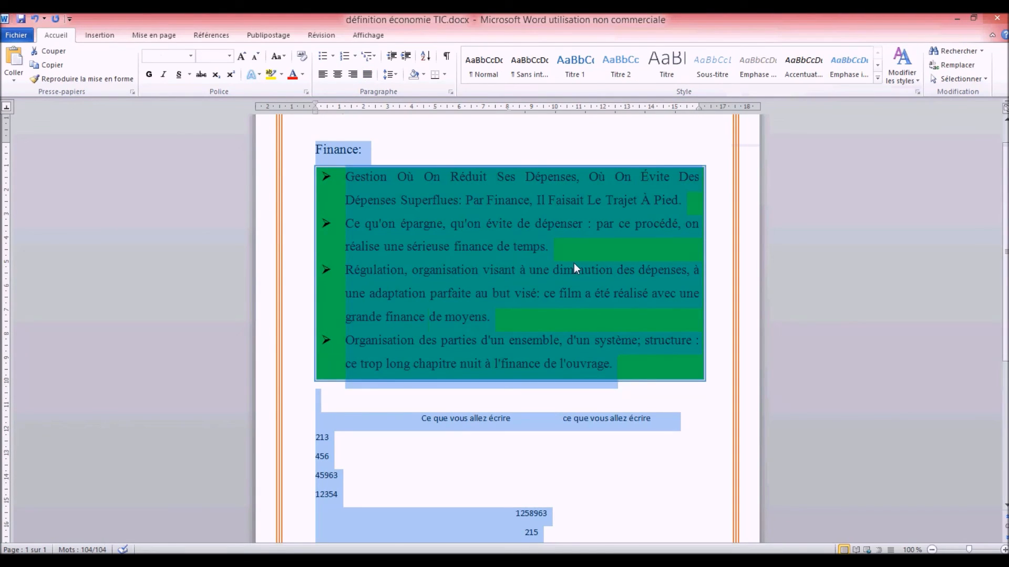
left_click(368, 150)
left_click_drag(262, 154, 279, 541)
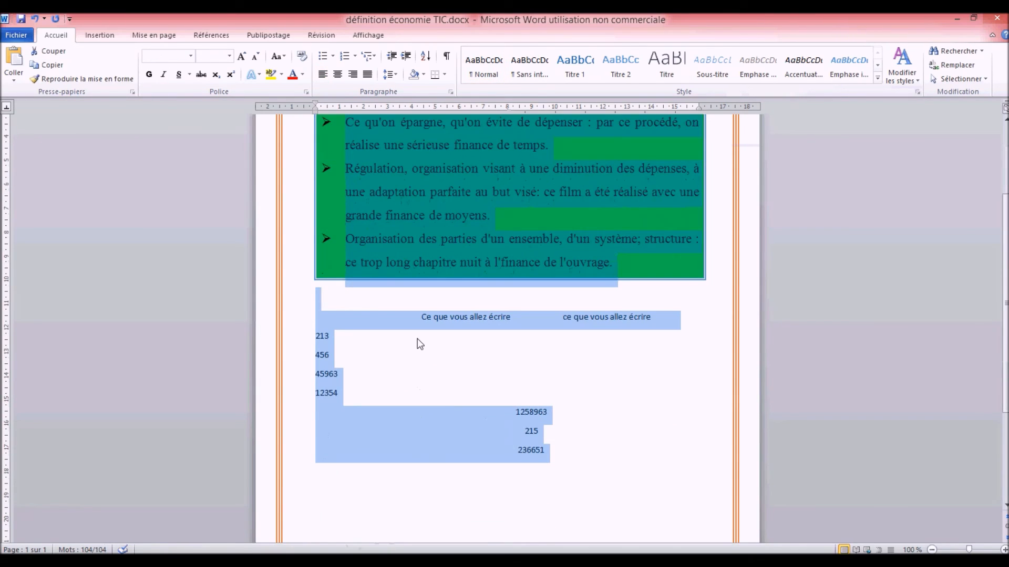